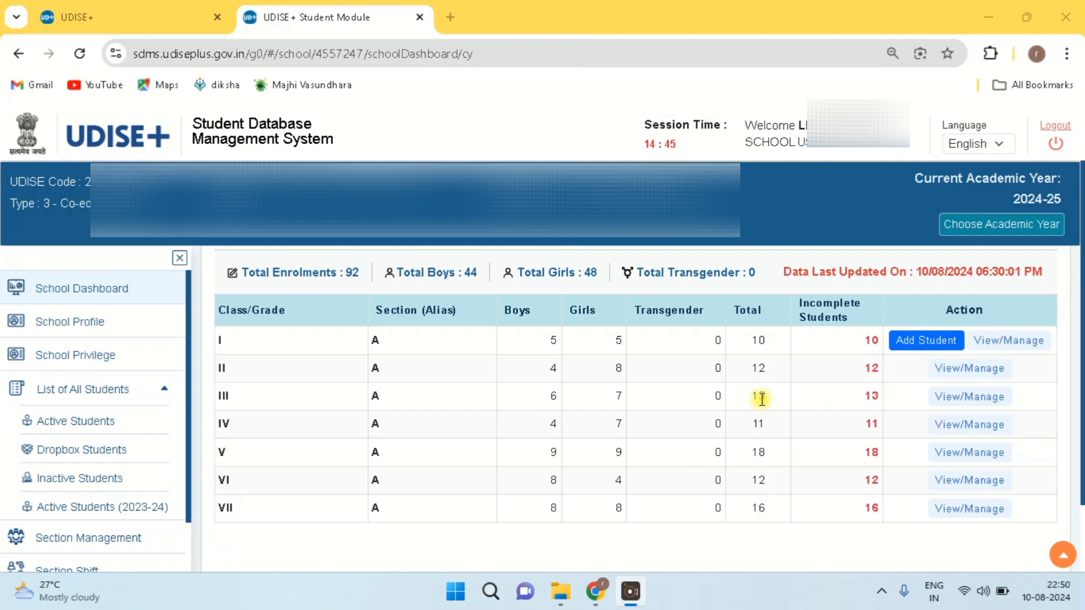
Review the 2024-25 grade-wise enrolment table, including the incomplete students in each class and the note about saving profile forms.
{"action": "left_click", "coordinate": [957, 344]}
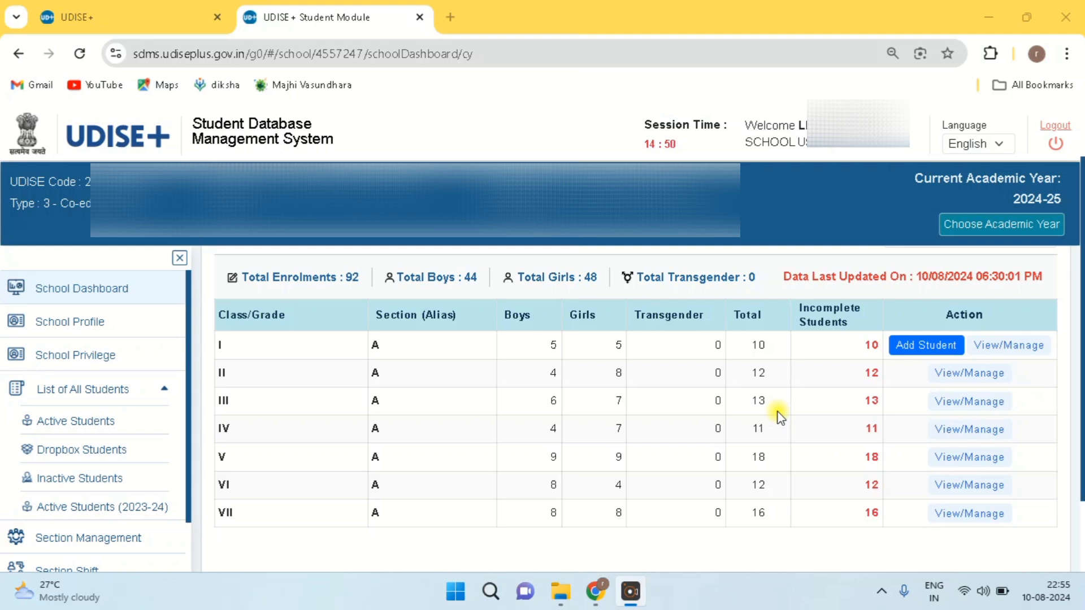
{"action": "scroll", "coordinate": [780, 417], "scroll_direction": "down", "scroll_amount": 1}
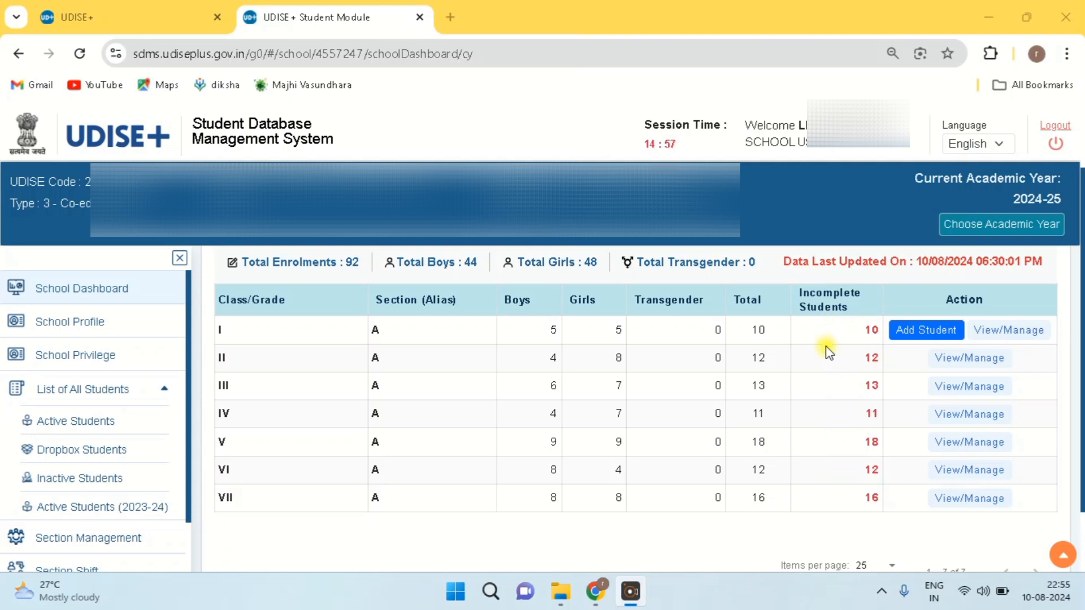
{"action": "scroll", "coordinate": [825, 347], "scroll_direction": "up", "scroll_amount": 2}
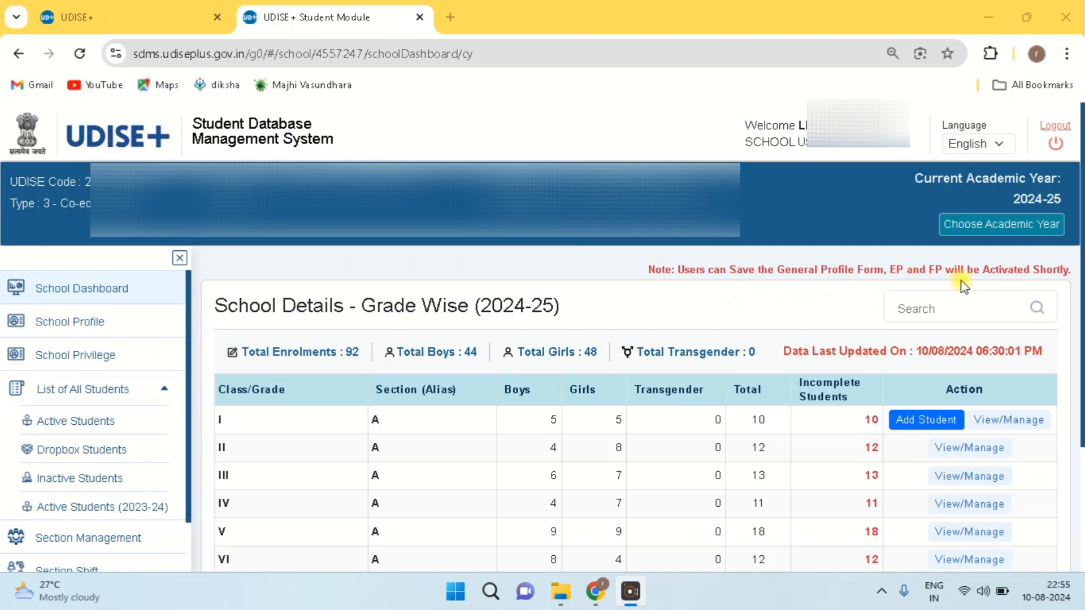
{"action": "scroll", "coordinate": [1006, 281], "scroll_direction": "down", "scroll_amount": 2}
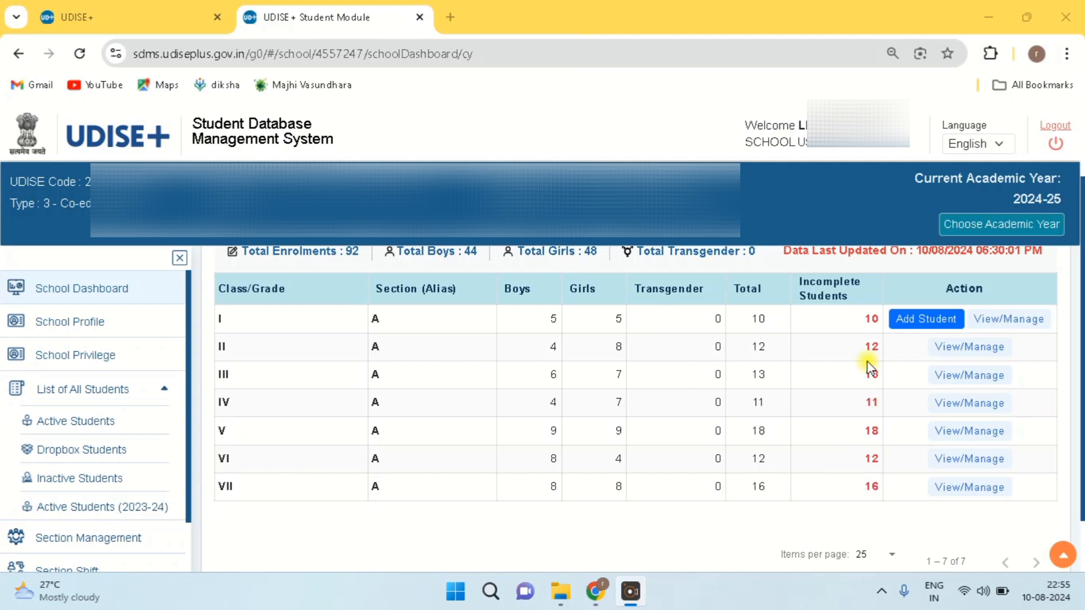
{"action": "scroll", "coordinate": [869, 366], "scroll_direction": "up", "scroll_amount": 2}
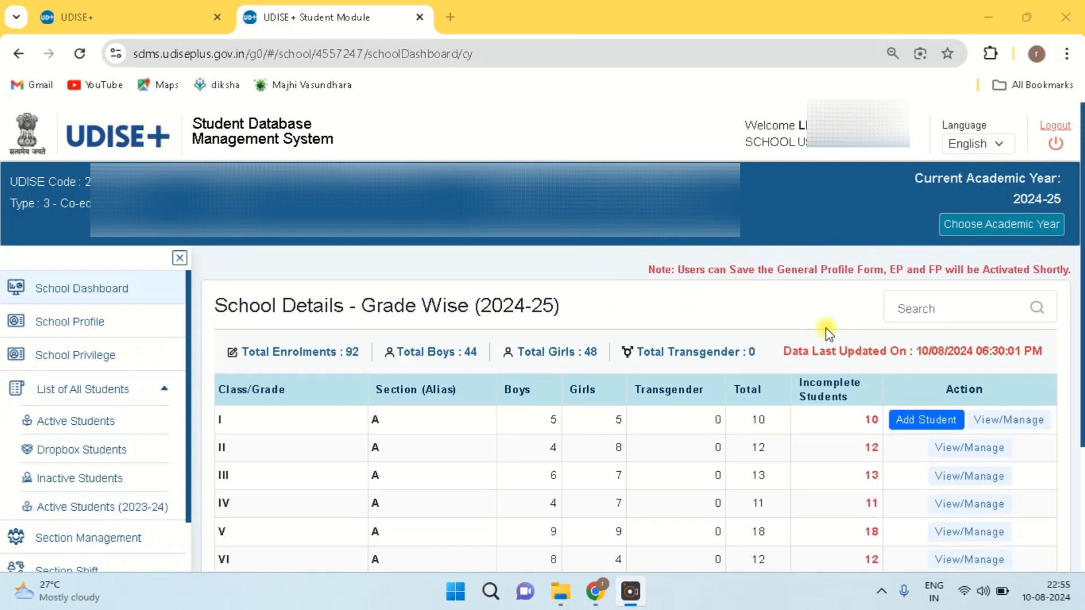
{"action": "scroll", "coordinate": [828, 333], "scroll_direction": "down", "scroll_amount": 2}
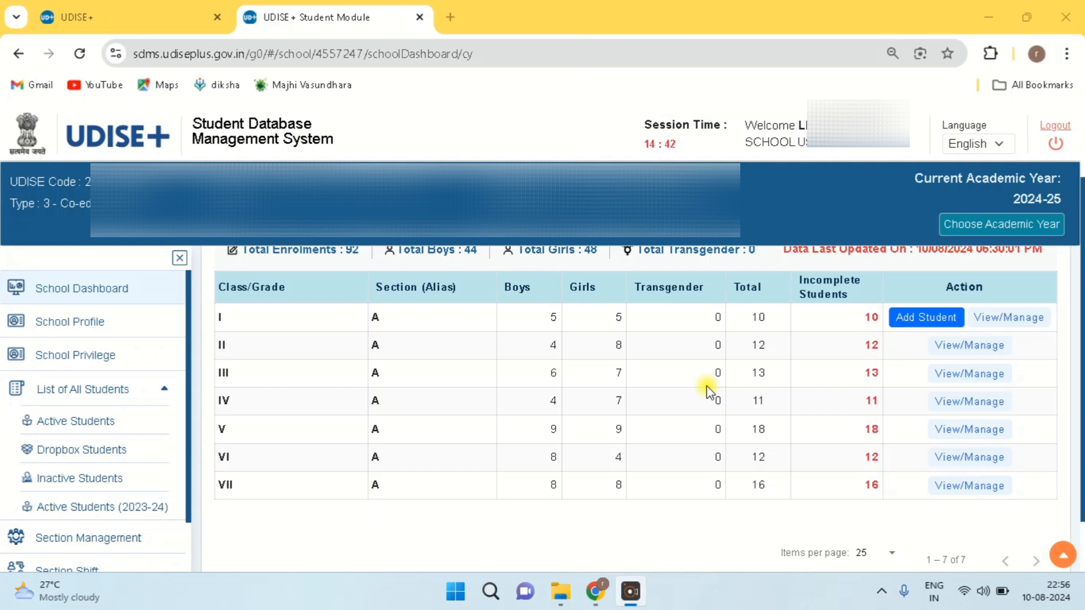
Open the Transfer Certificate Module / Mark Dropout page and dismiss the student profile notice.
{"action": "scroll", "coordinate": [116, 486], "scroll_direction": "down", "scroll_amount": 3}
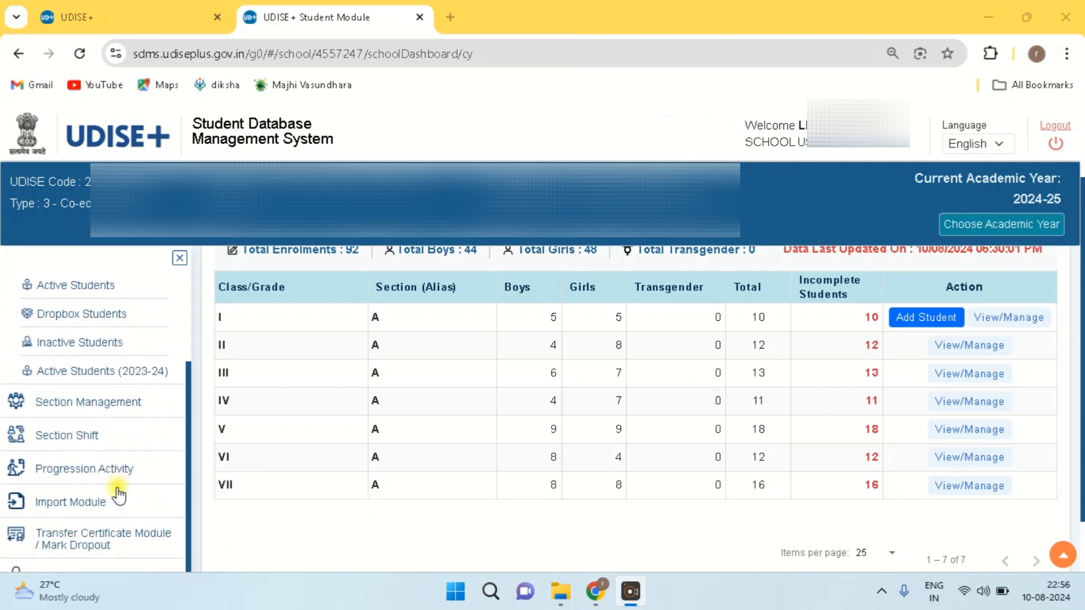
{"action": "scroll", "coordinate": [114, 492], "scroll_direction": "down", "scroll_amount": 1}
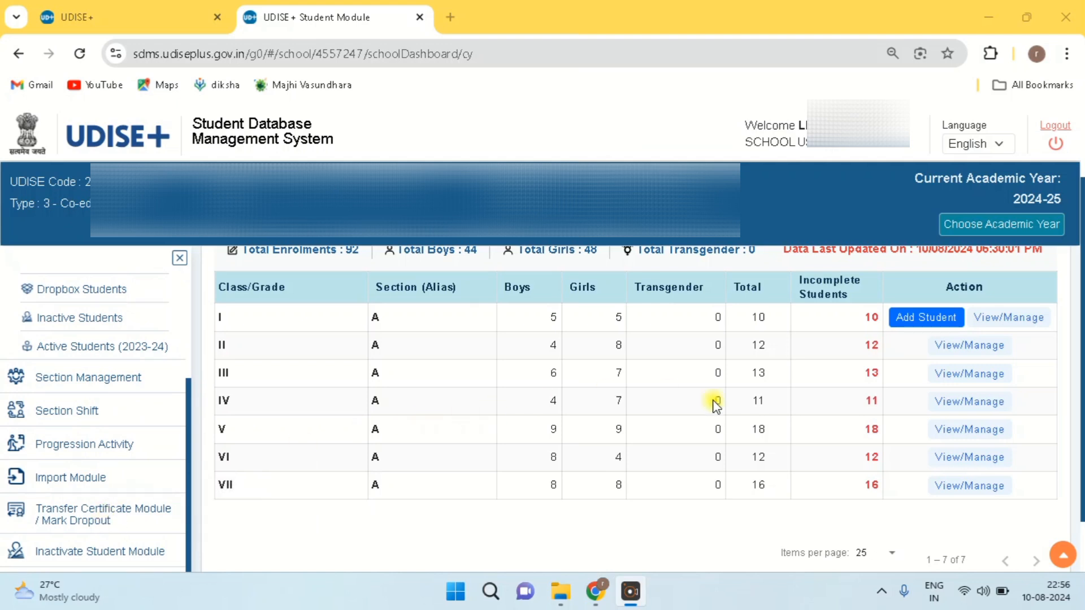
{"action": "scroll", "coordinate": [838, 470], "scroll_direction": "down", "scroll_amount": 1}
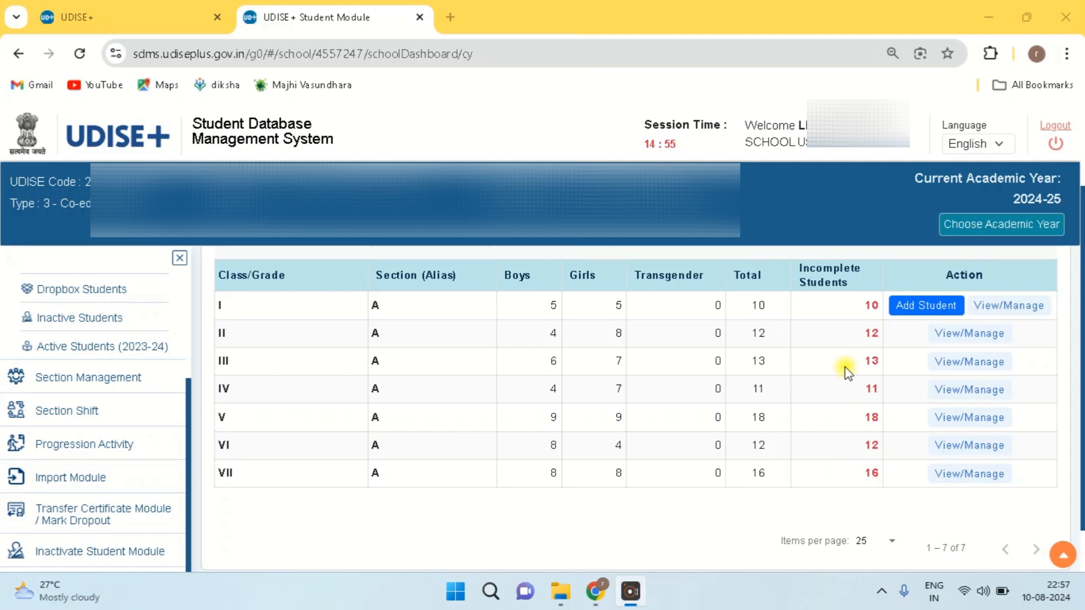
{"action": "scroll", "coordinate": [128, 453], "scroll_direction": "down", "scroll_amount": 1}
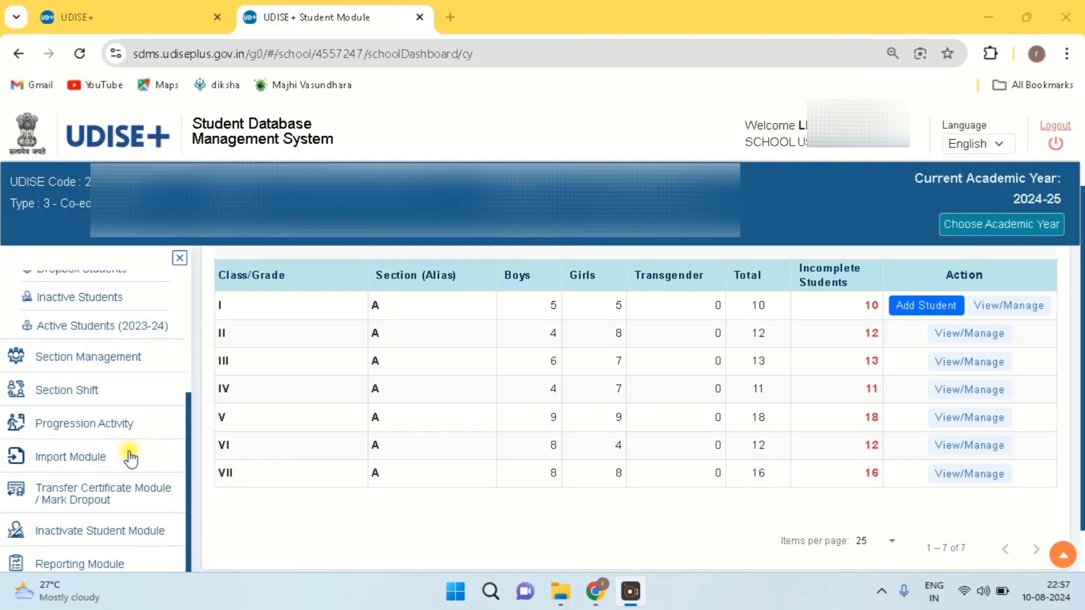
{"action": "left_click", "coordinate": [97, 502]}
{"action": "scroll", "coordinate": [373, 418], "scroll_direction": "up", "scroll_amount": 2}
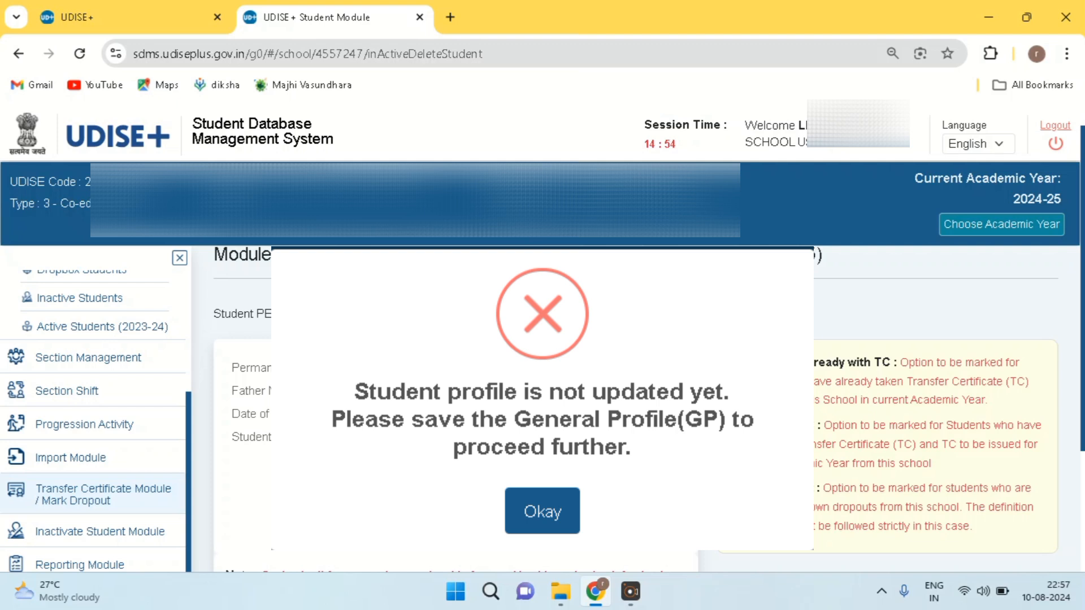
{"action": "left_click", "coordinate": [218, 393]}
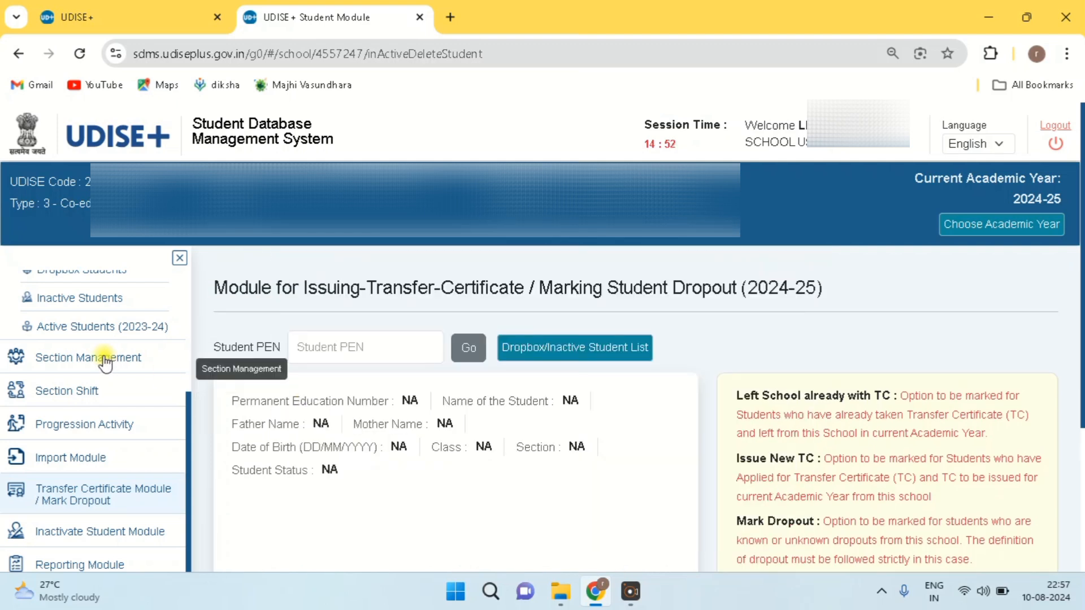
Return to the School Dashboard and open the student list for class I, section A.
{"action": "scroll", "coordinate": [104, 364], "scroll_direction": "up", "scroll_amount": 3}
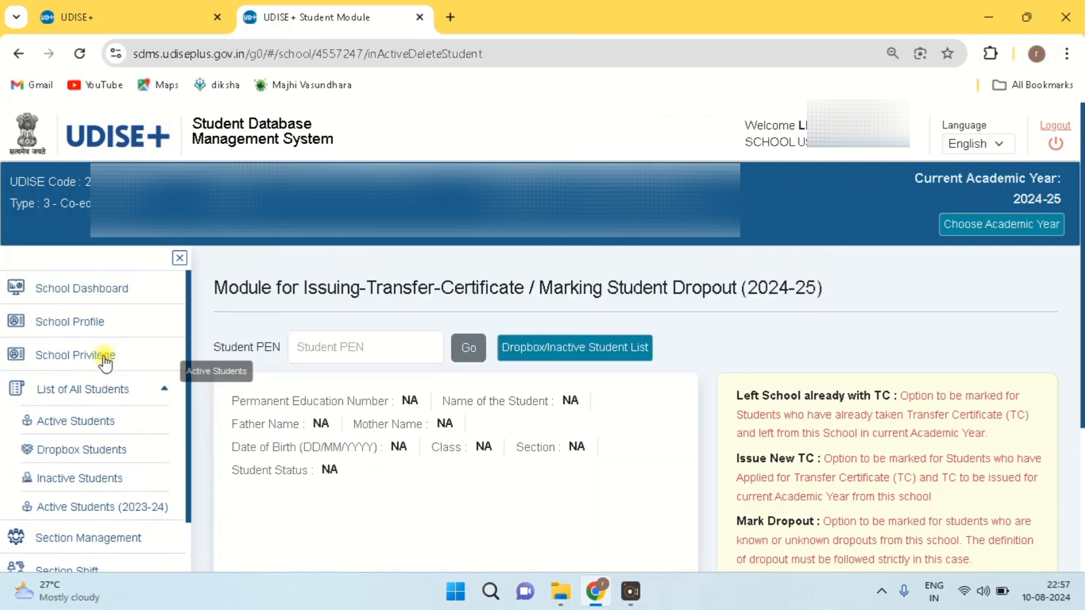
{"action": "left_click", "coordinate": [85, 290]}
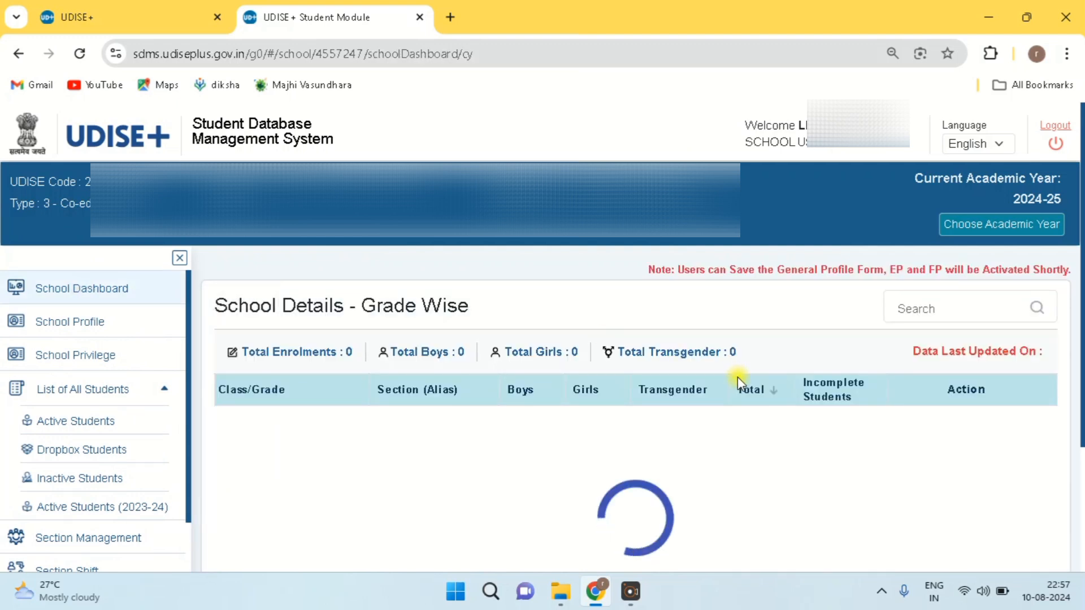
{"action": "scroll", "coordinate": [737, 378], "scroll_direction": "down", "scroll_amount": 1}
{"action": "scroll", "coordinate": [737, 378], "scroll_direction": "down", "scroll_amount": 1}
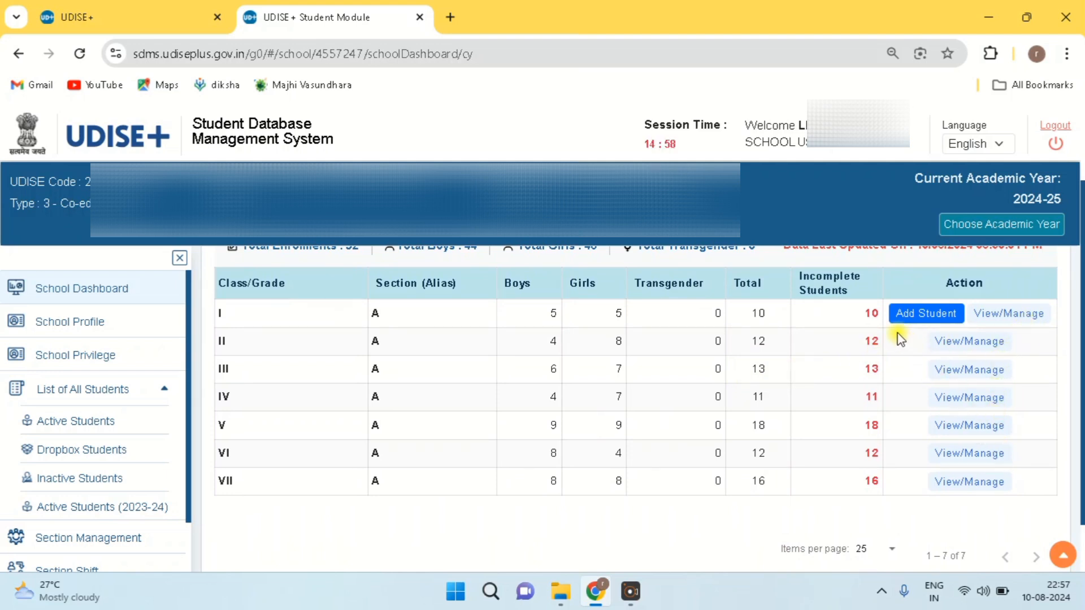
{"action": "left_click", "coordinate": [999, 317]}
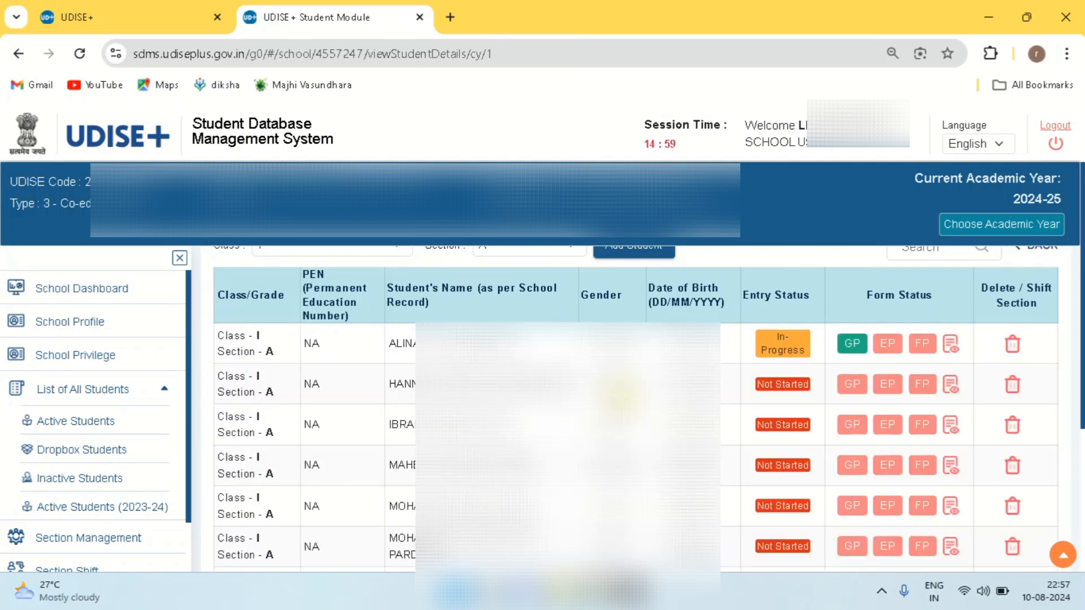
Open the General Profile (GP) form of the first student in the class I list.
{"action": "scroll", "coordinate": [620, 395], "scroll_direction": "down", "scroll_amount": 1}
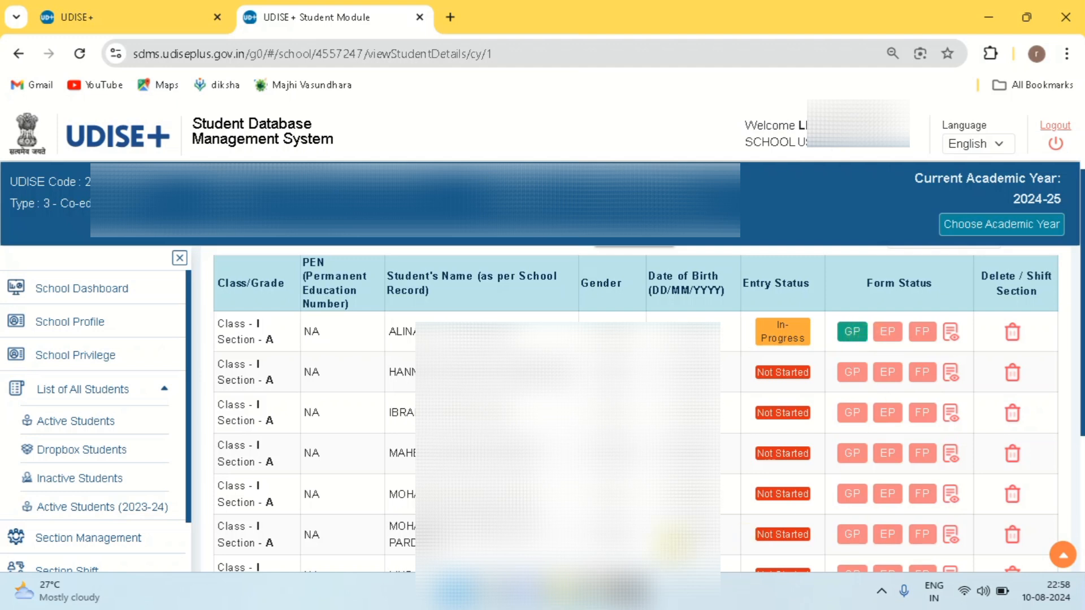
{"action": "scroll", "coordinate": [537, 542], "scroll_direction": "up", "scroll_amount": 1}
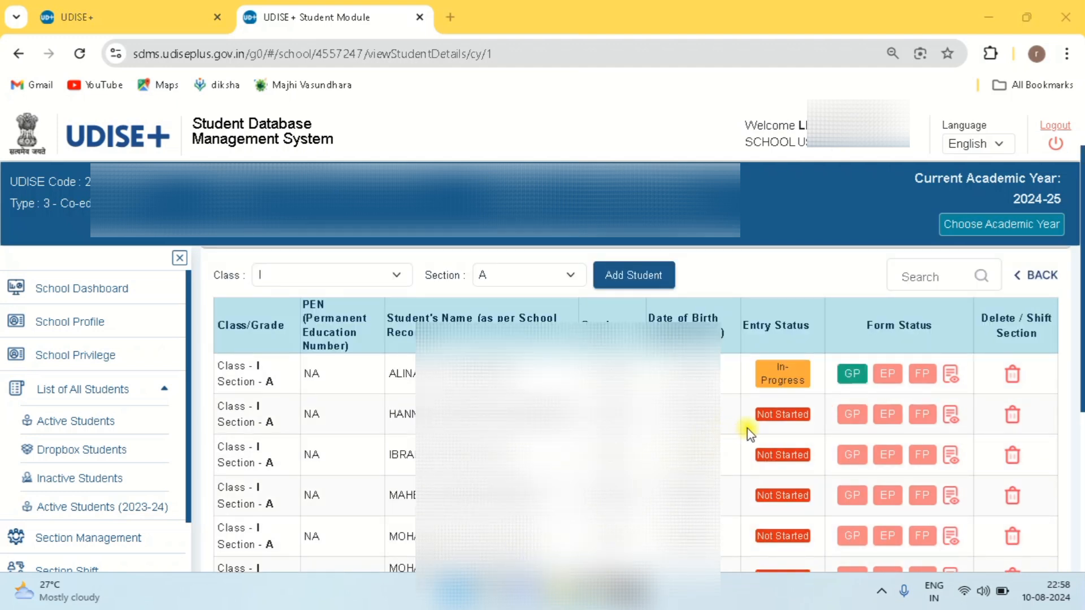
{"action": "left_click", "coordinate": [852, 375]}
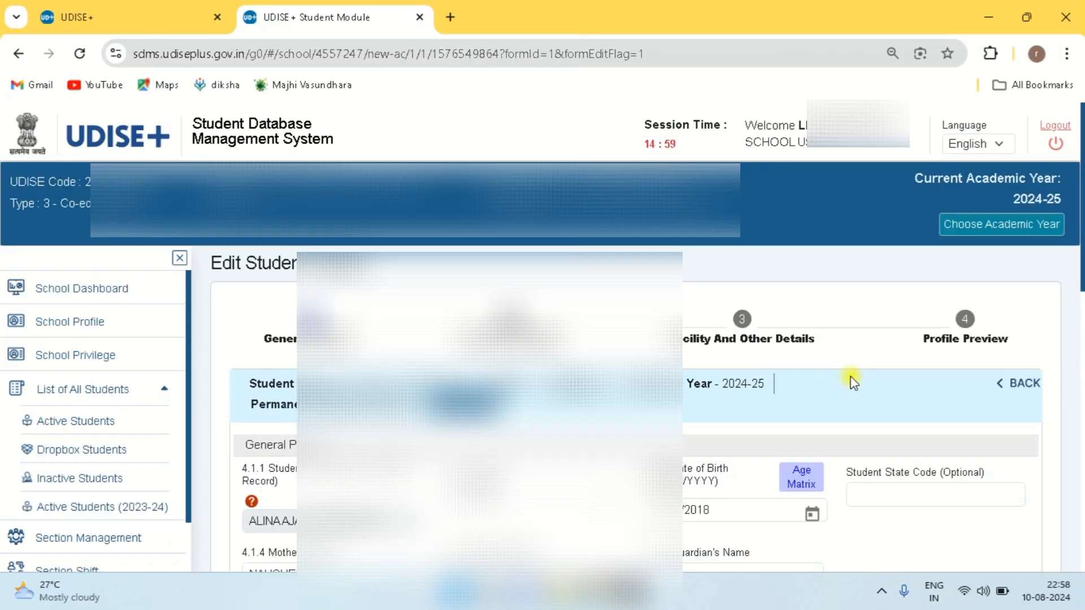
Check the gender and date of birth fields in the student's General Profile.
{"action": "scroll", "coordinate": [852, 382], "scroll_direction": "down", "scroll_amount": 2}
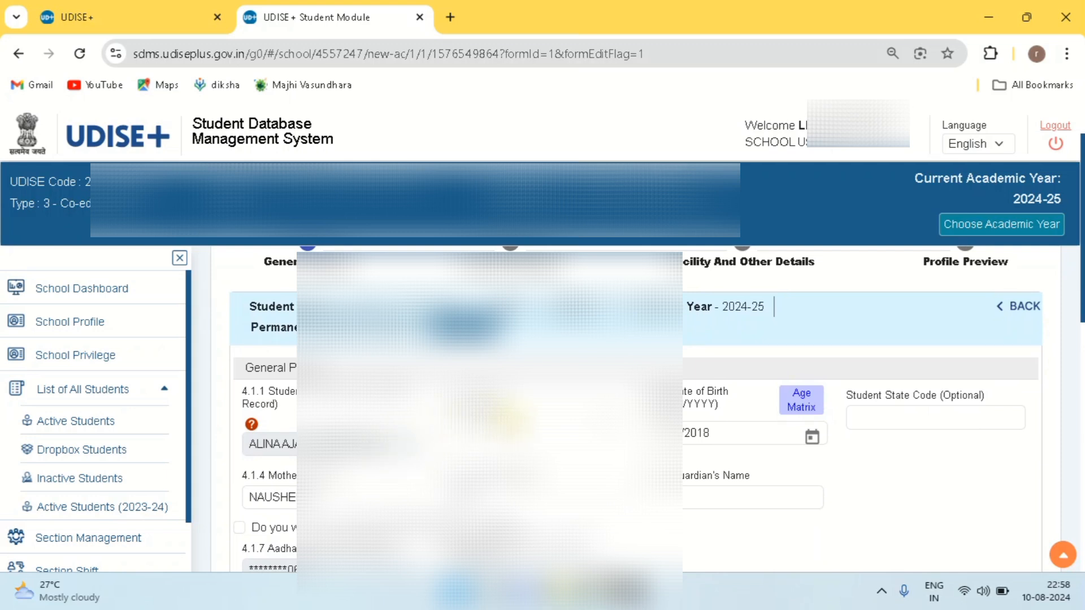
{"action": "left_click", "coordinate": [511, 418]}
{"action": "left_click", "coordinate": [510, 418]}
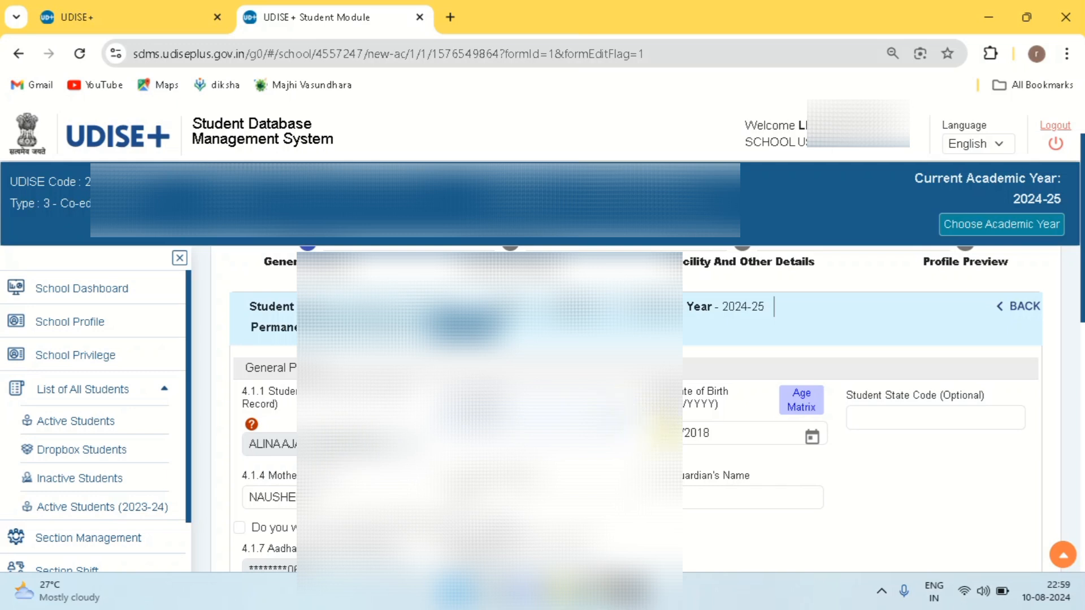
{"action": "left_click", "coordinate": [733, 439]}
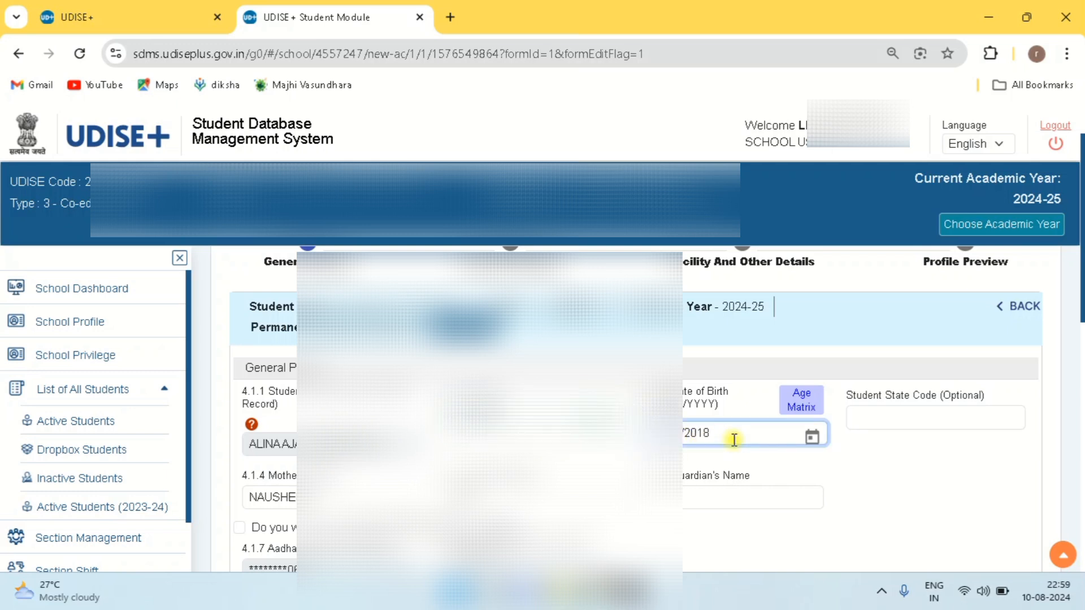
{"action": "left_click", "coordinate": [853, 476]}
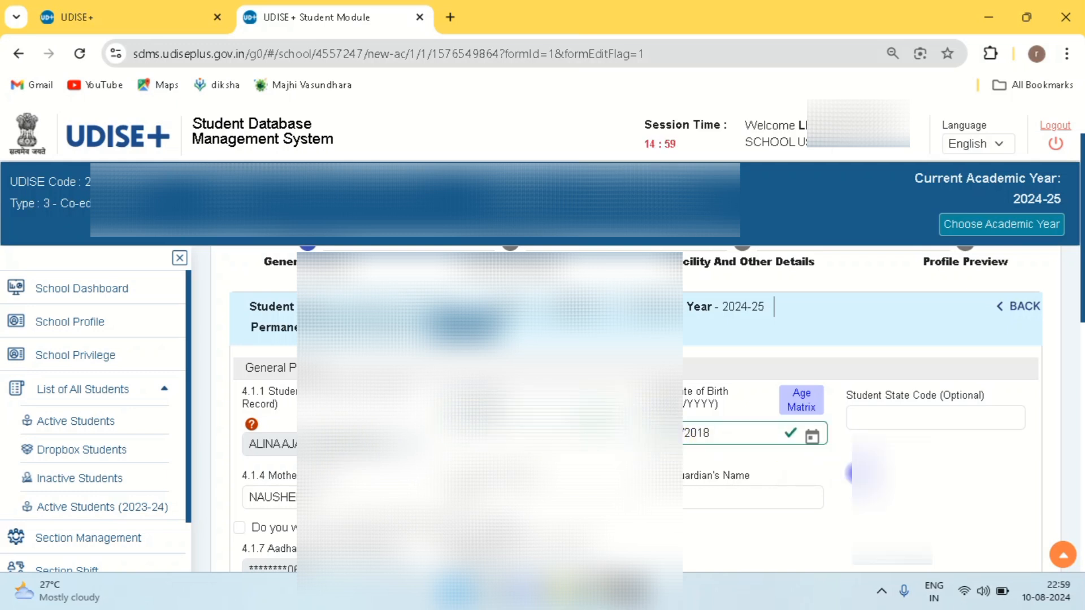
Examine the parent, Aadhaar and contact detail fields of the student's General Profile.
{"action": "scroll", "coordinate": [852, 474], "scroll_direction": "down", "scroll_amount": 2}
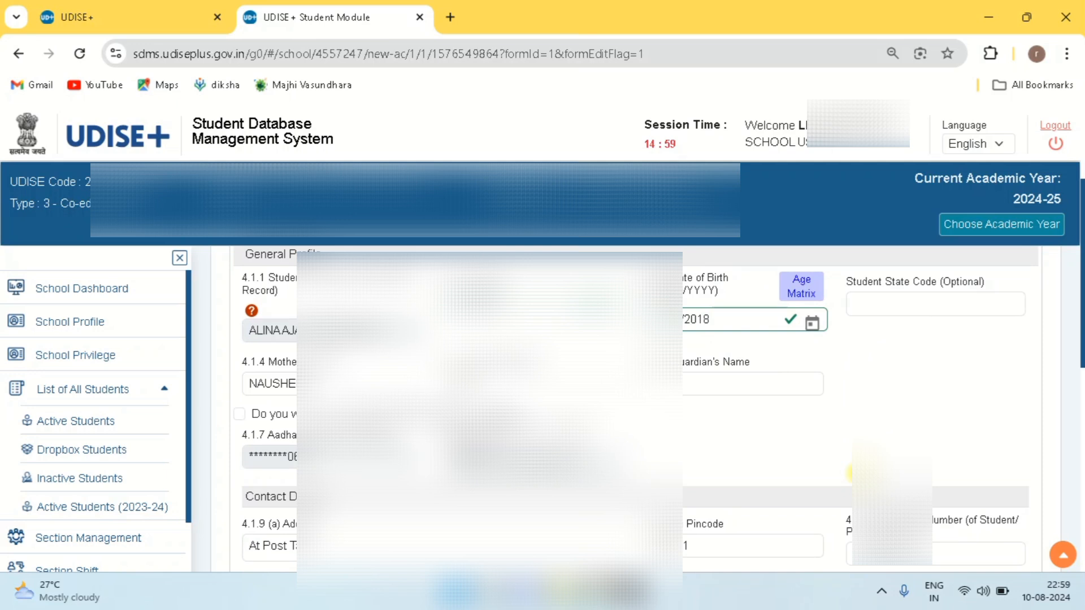
{"action": "scroll", "coordinate": [850, 473], "scroll_direction": "down", "scroll_amount": 1}
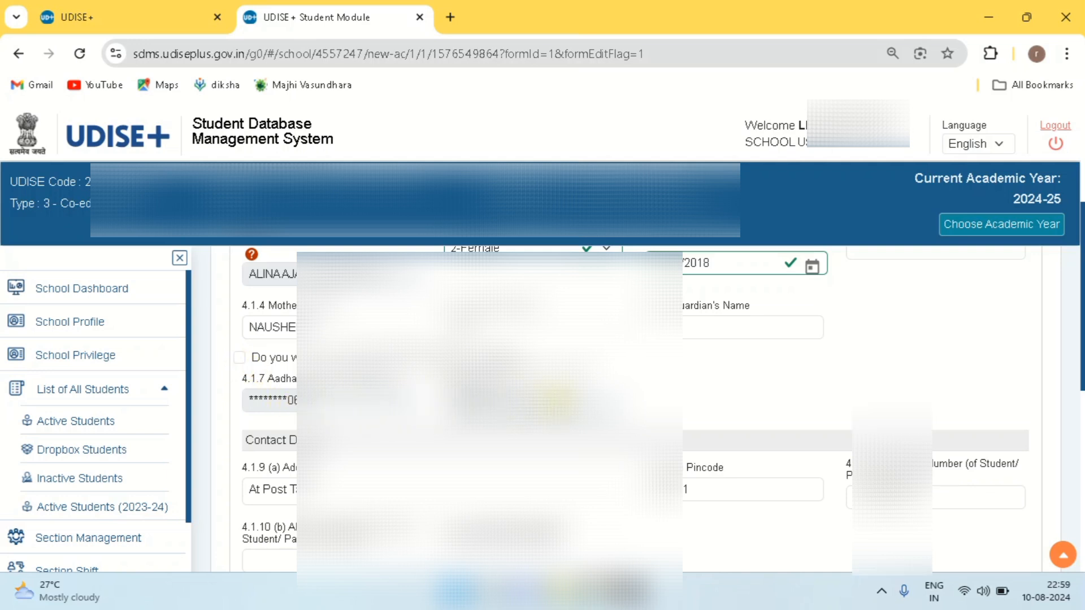
{"action": "scroll", "coordinate": [672, 398], "scroll_direction": "down", "scroll_amount": 2}
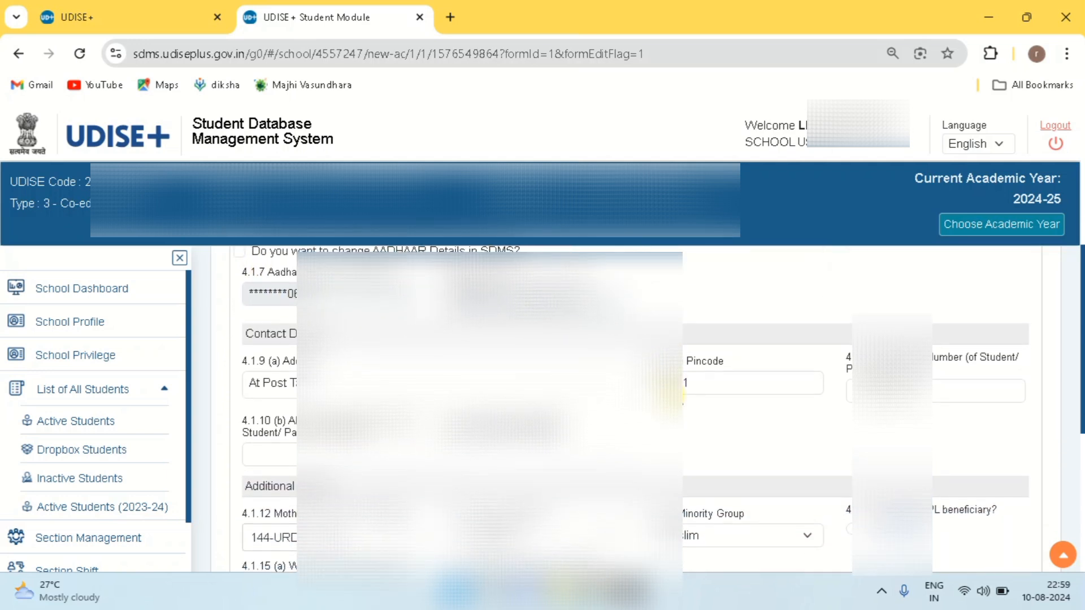
{"action": "scroll", "coordinate": [669, 396], "scroll_direction": "up", "scroll_amount": 3}
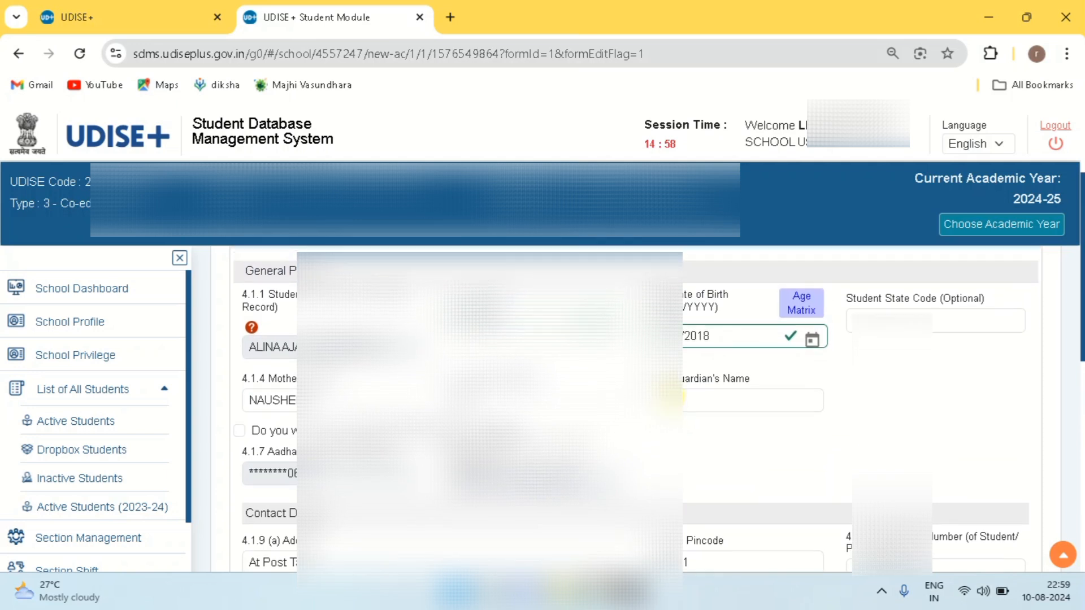
{"action": "scroll", "coordinate": [669, 396], "scroll_direction": "up", "scroll_amount": 1}
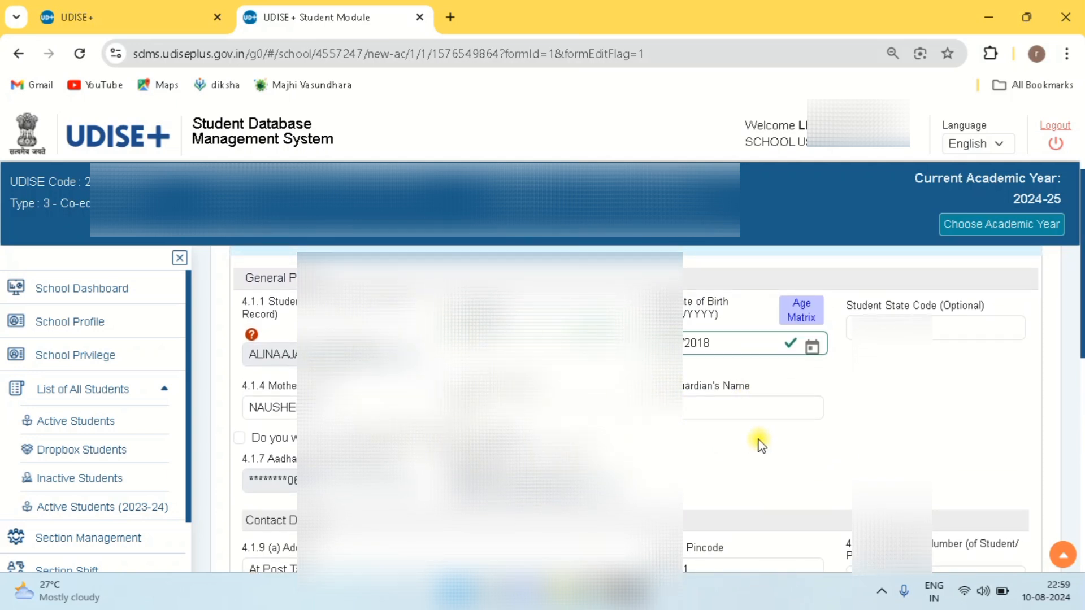
{"action": "scroll", "coordinate": [760, 443], "scroll_direction": "down", "scroll_amount": 3}
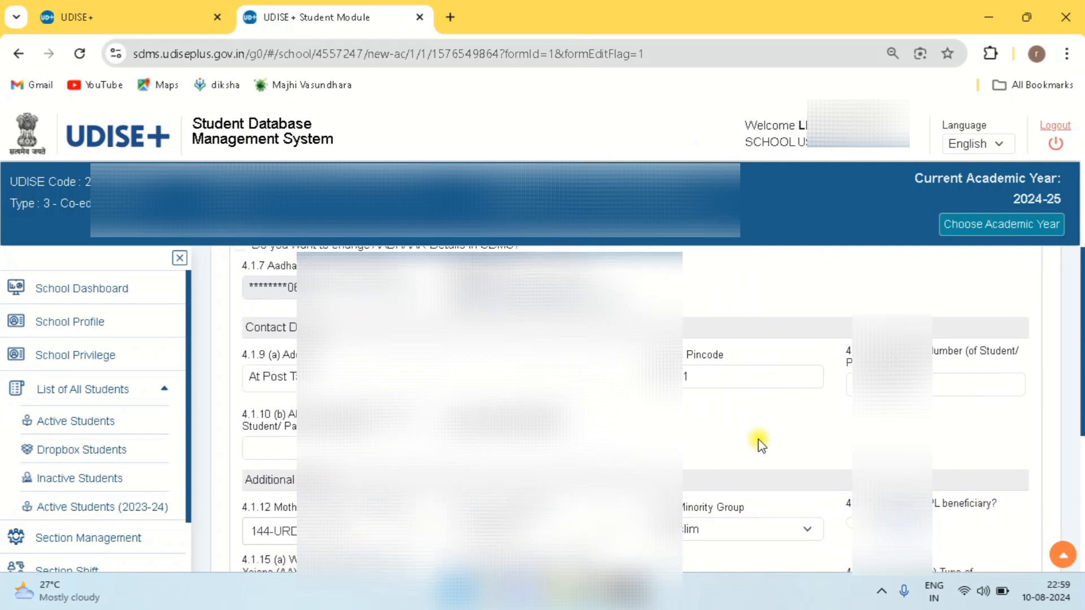
{"action": "scroll", "coordinate": [759, 444], "scroll_direction": "down", "scroll_amount": 1}
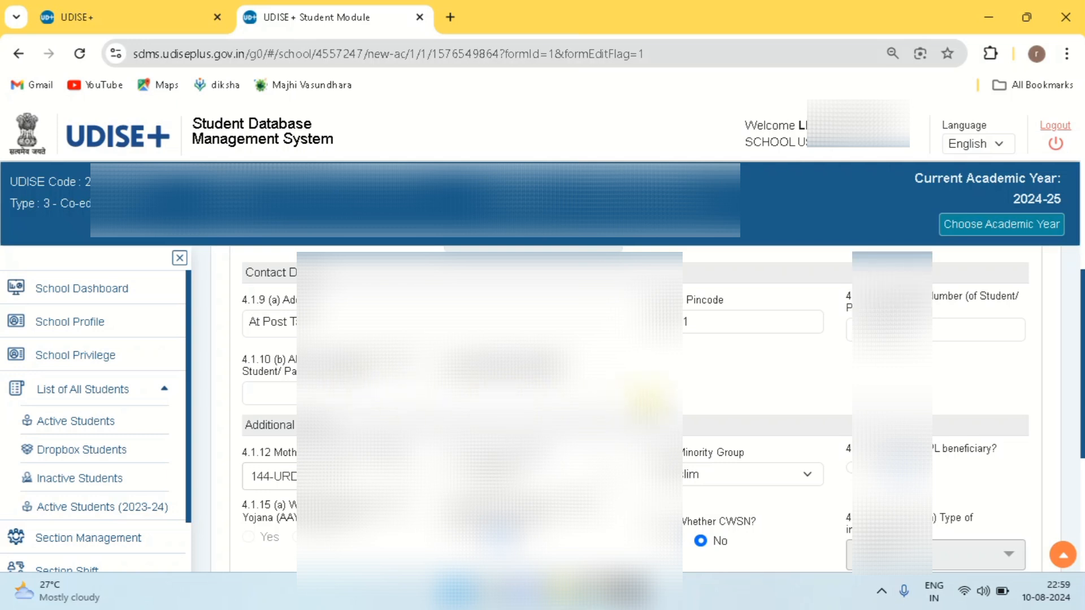
Examine the Additional Details fields and the available Blood Group options in the student's General Profile.
{"action": "scroll", "coordinate": [653, 400], "scroll_direction": "down", "scroll_amount": 3}
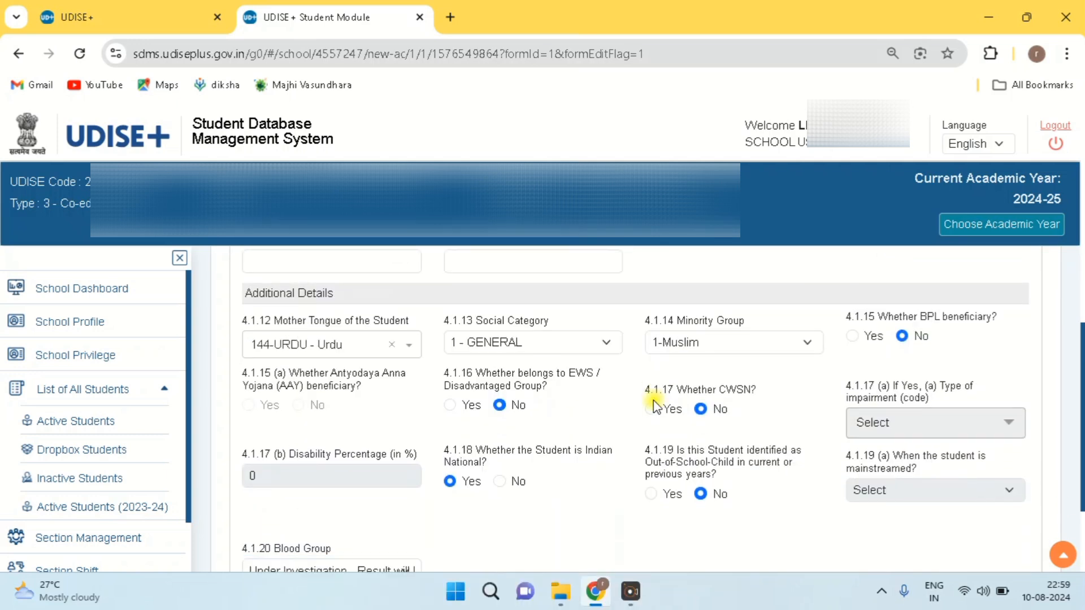
{"action": "scroll", "coordinate": [653, 400], "scroll_direction": "down", "scroll_amount": 1}
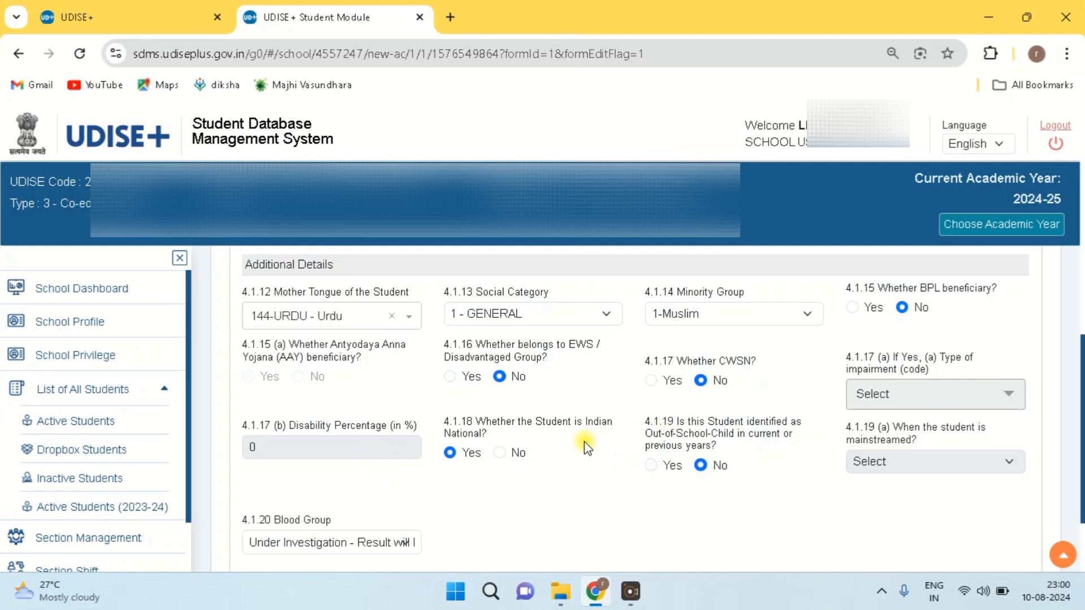
{"action": "scroll", "coordinate": [588, 447], "scroll_direction": "down", "scroll_amount": 1}
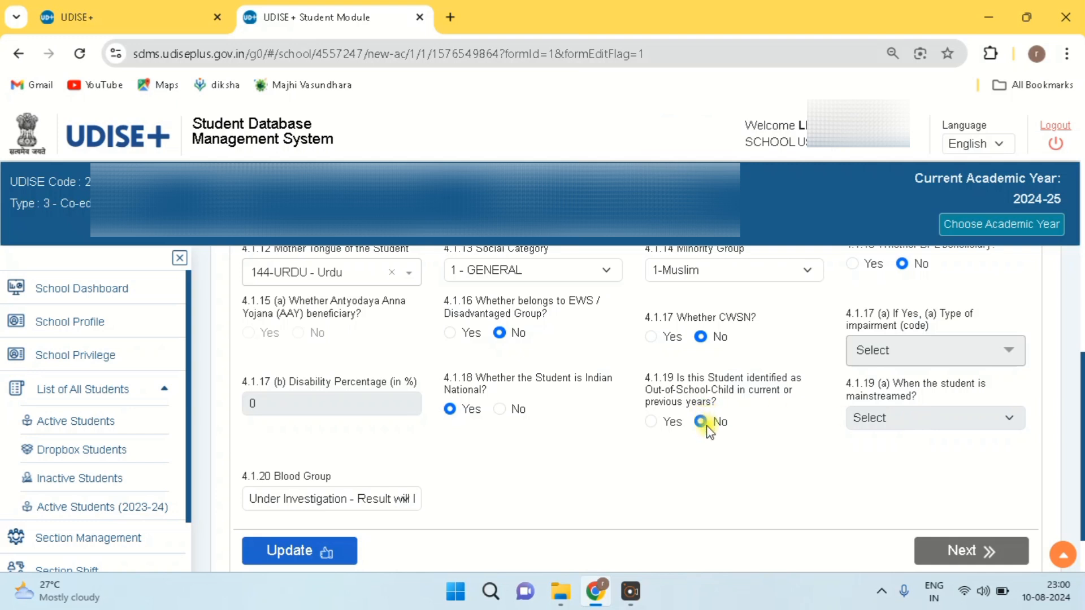
{"action": "scroll", "coordinate": [499, 457], "scroll_direction": "down", "scroll_amount": 2}
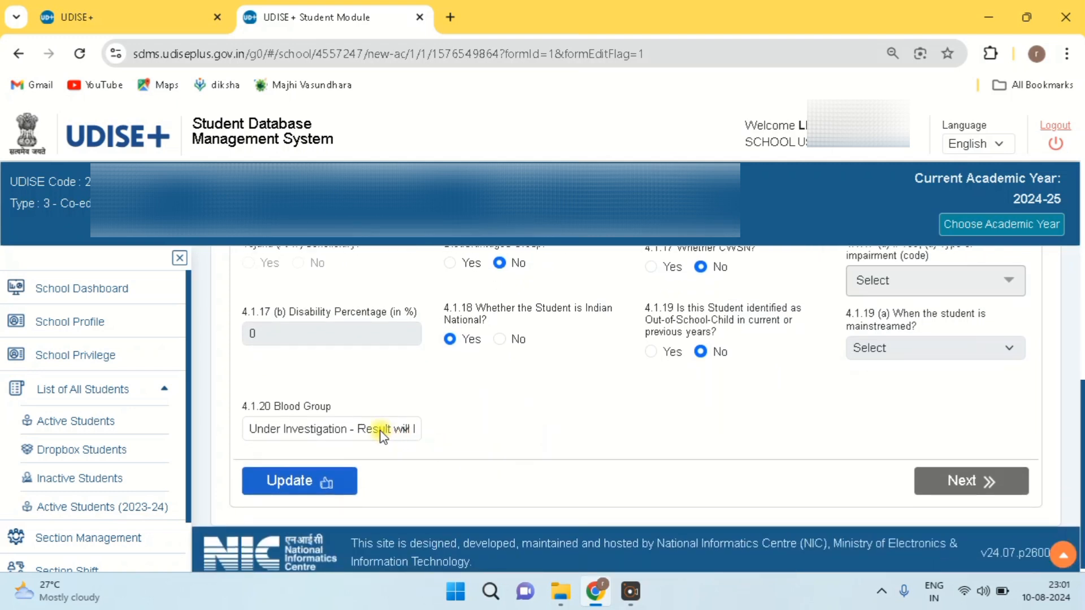
{"action": "left_click", "coordinate": [382, 434]}
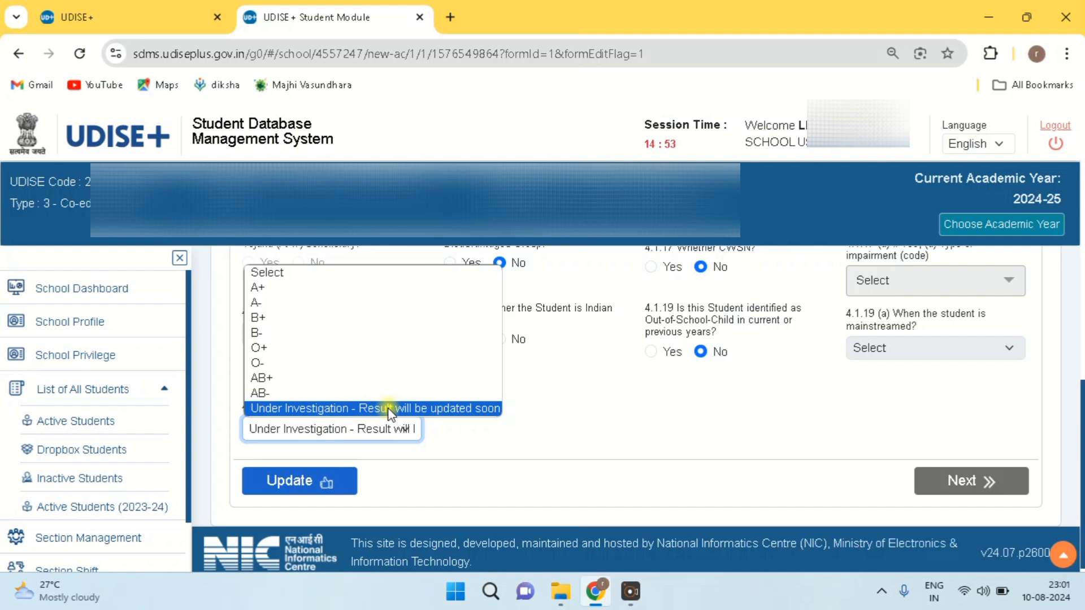
{"action": "left_click", "coordinate": [531, 426]}
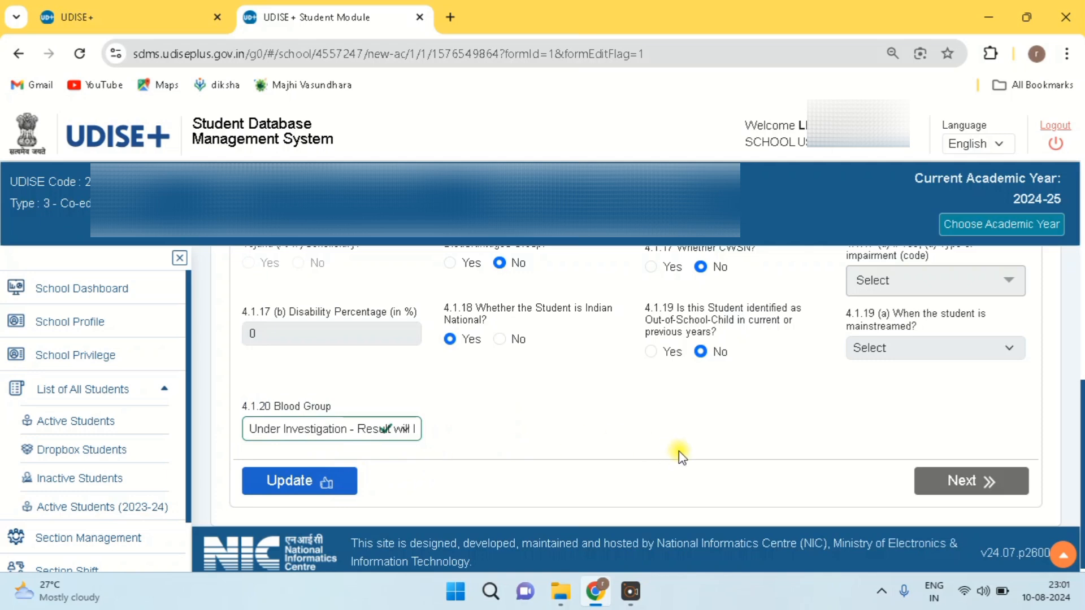
Look through the student's Enrolment Details form and return to the General Details form.
{"action": "left_click", "coordinate": [953, 486]}
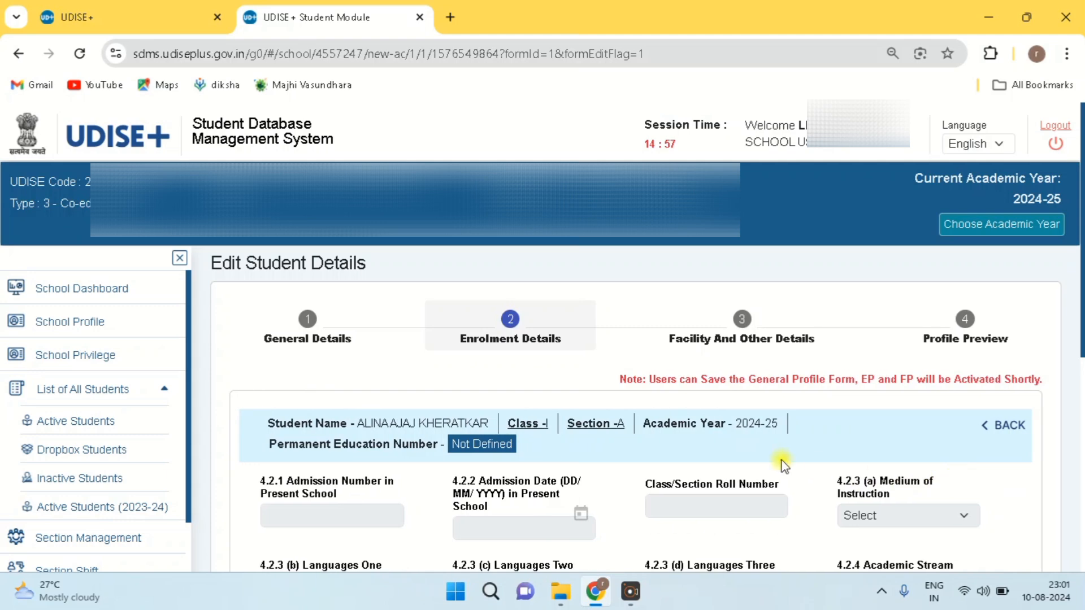
{"action": "scroll", "coordinate": [778, 465], "scroll_direction": "down", "scroll_amount": 6}
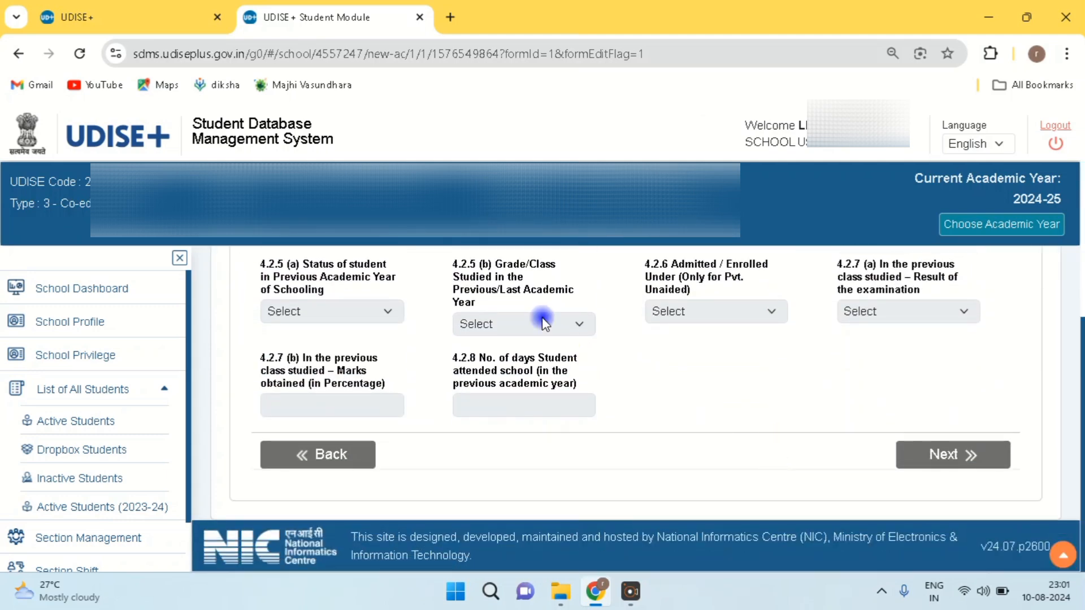
{"action": "scroll", "coordinate": [541, 317], "scroll_direction": "up", "scroll_amount": 5}
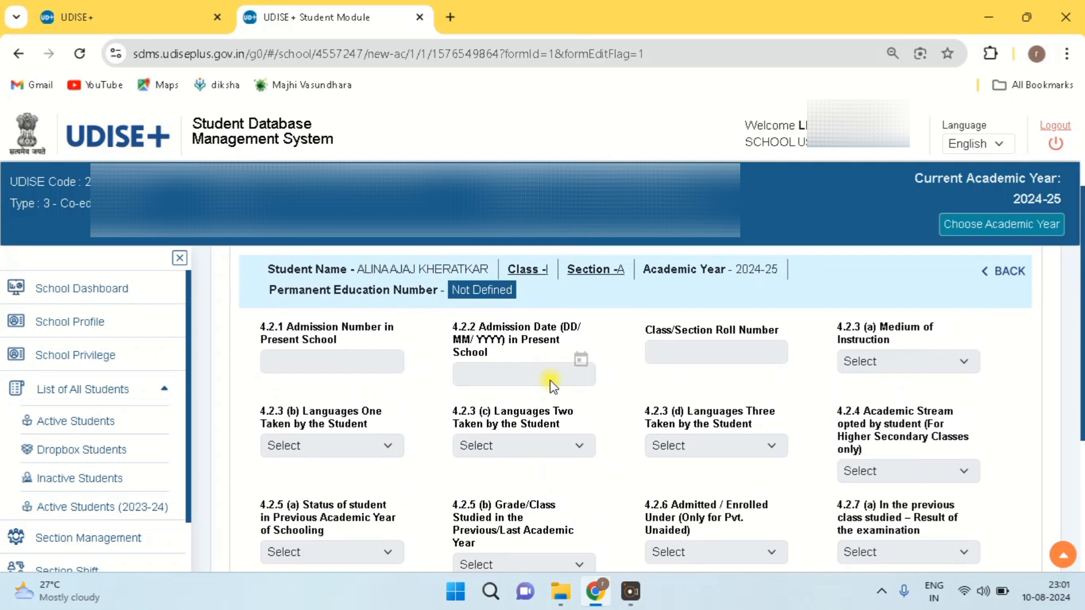
{"action": "scroll", "coordinate": [551, 387], "scroll_direction": "down", "scroll_amount": 4}
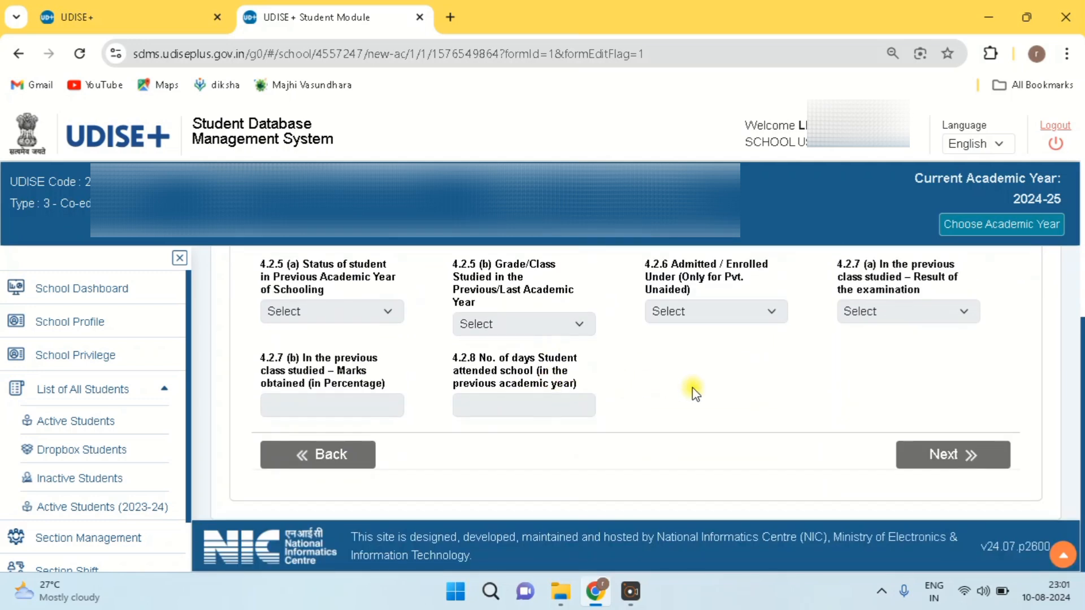
{"action": "left_click", "coordinate": [322, 461]}
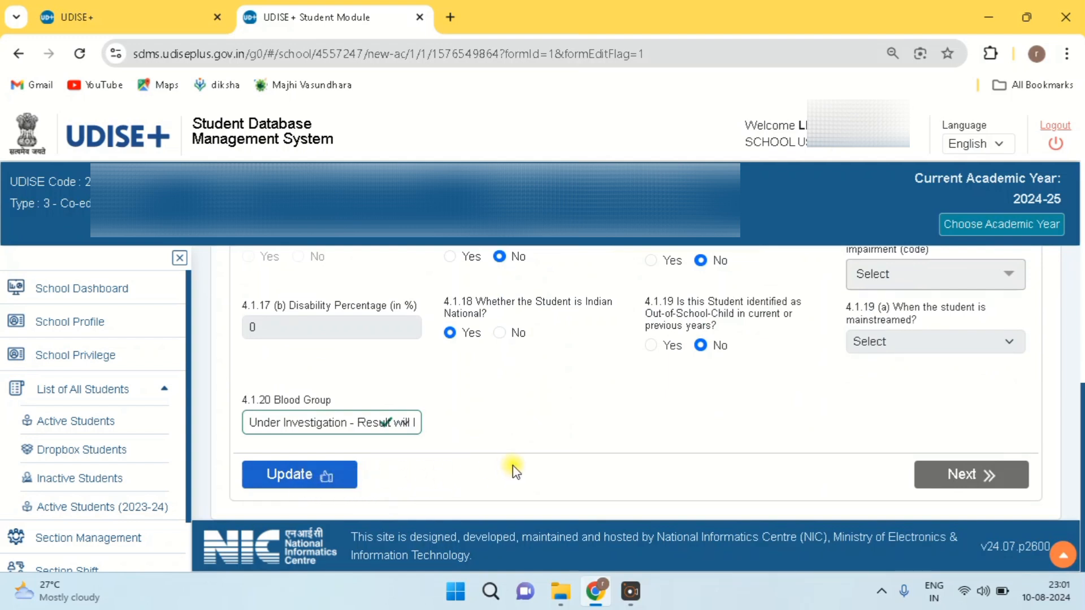
Go to the School Dashboard, open the class I, section A student list and check the GP, EP and FP form statuses.
{"action": "left_click", "coordinate": [60, 289]}
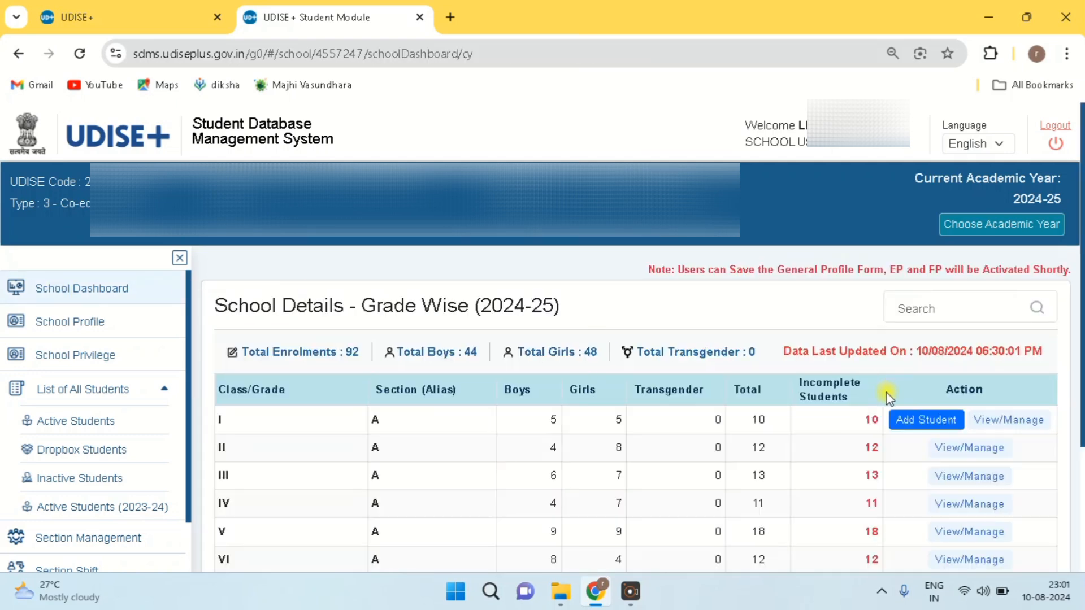
{"action": "scroll", "coordinate": [887, 397], "scroll_direction": "down", "scroll_amount": 1}
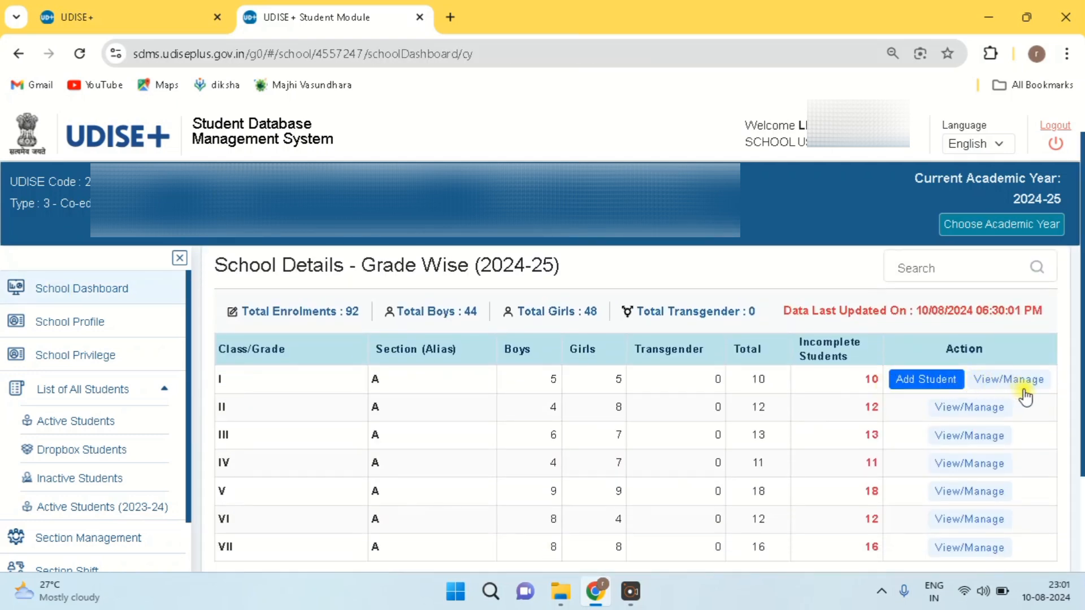
{"action": "left_click", "coordinate": [1011, 386]}
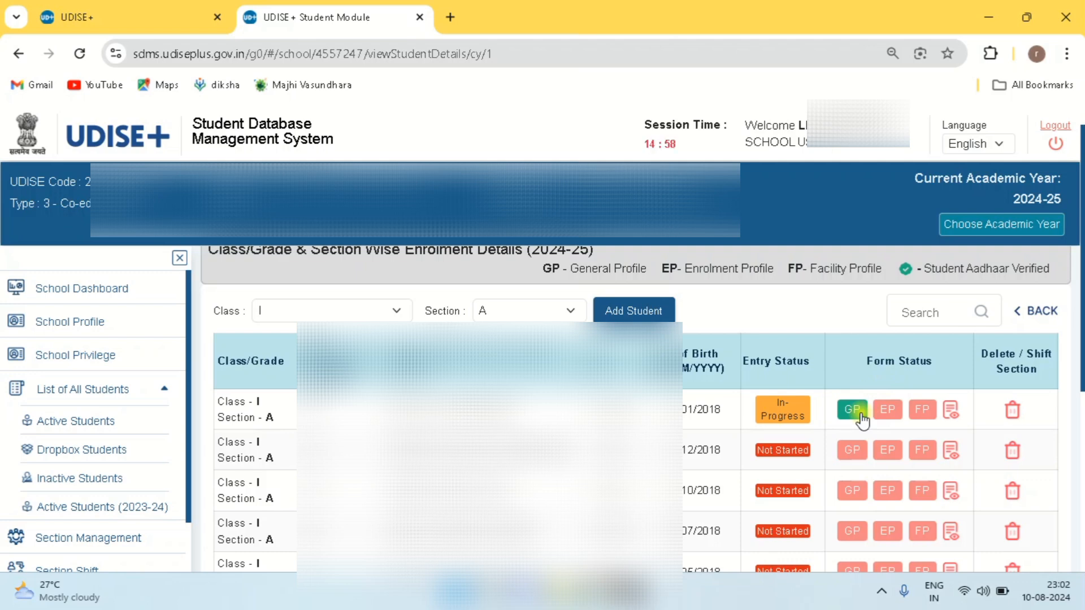
{"action": "scroll", "coordinate": [860, 415], "scroll_direction": "down", "scroll_amount": 2}
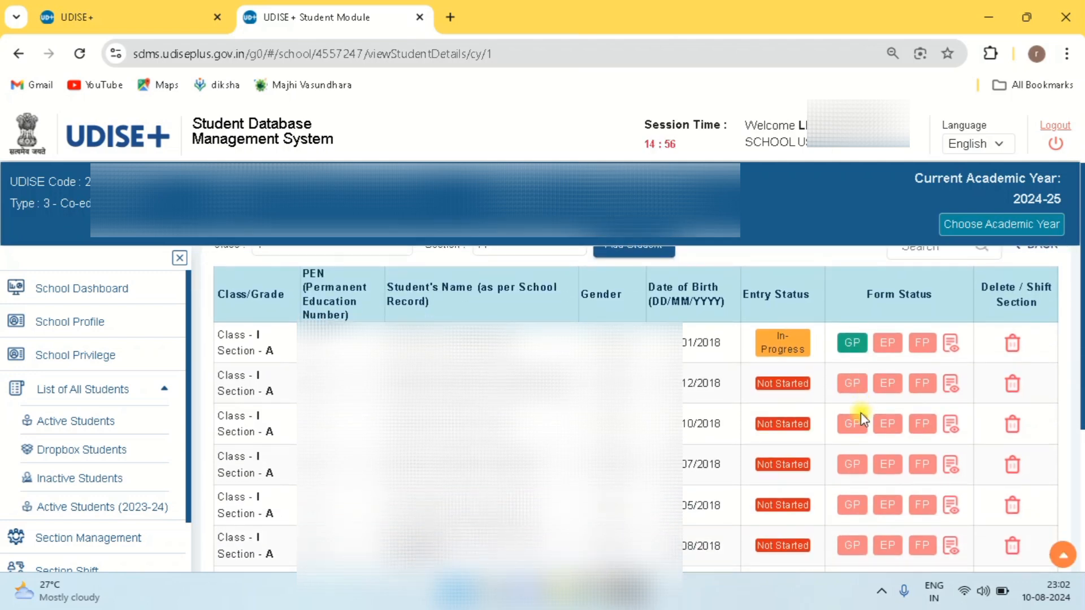
{"action": "scroll", "coordinate": [860, 412], "scroll_direction": "up", "scroll_amount": 3}
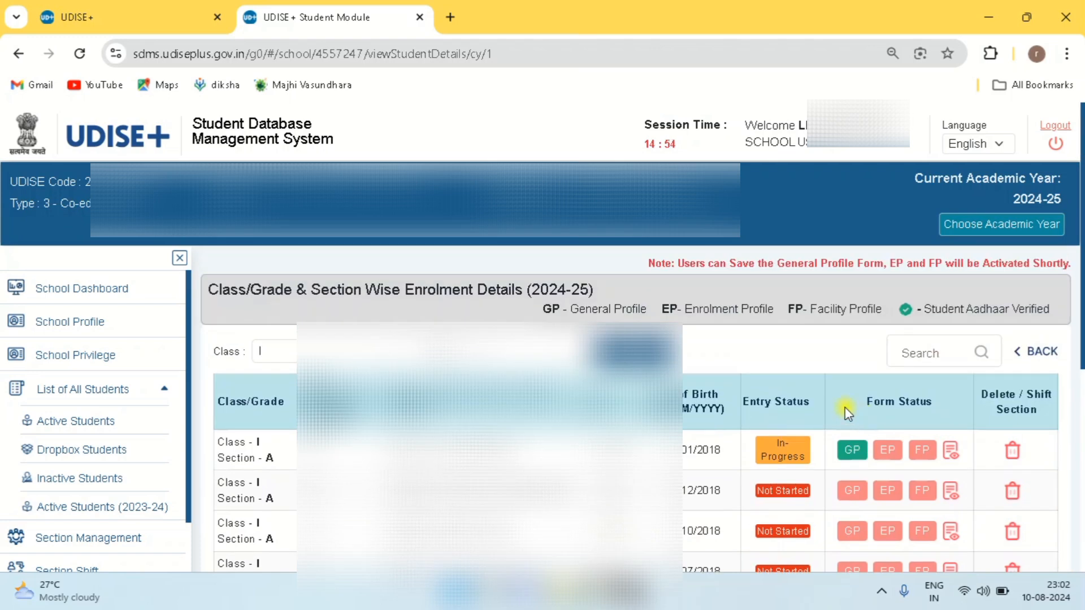
Return to the grade-wise School Dashboard and look over the classes and the available student modules.
{"action": "left_click", "coordinate": [1045, 351]}
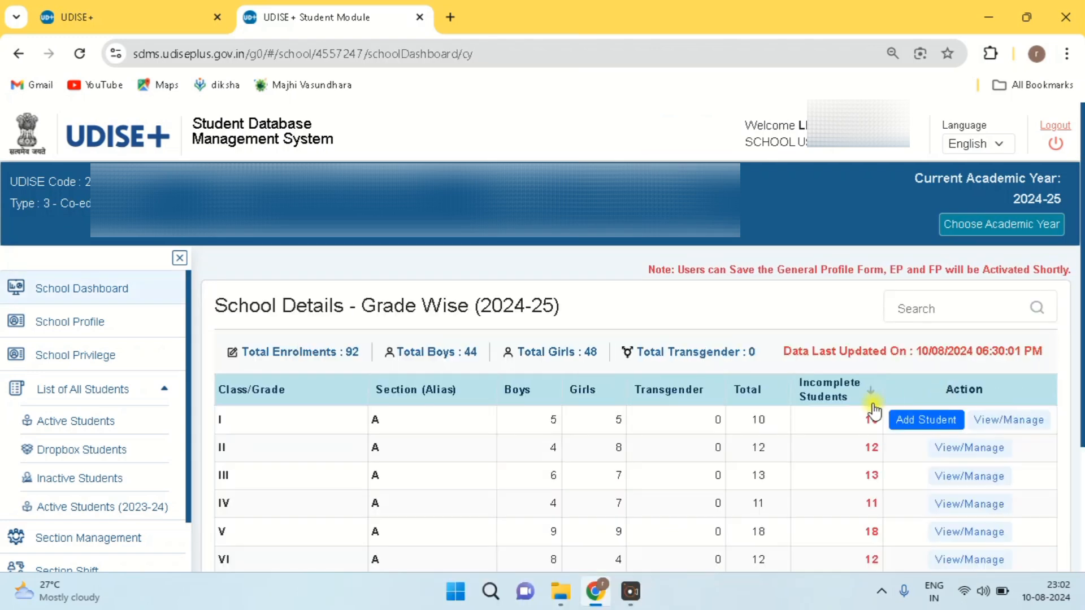
{"action": "scroll", "coordinate": [873, 412], "scroll_direction": "down", "scroll_amount": 1}
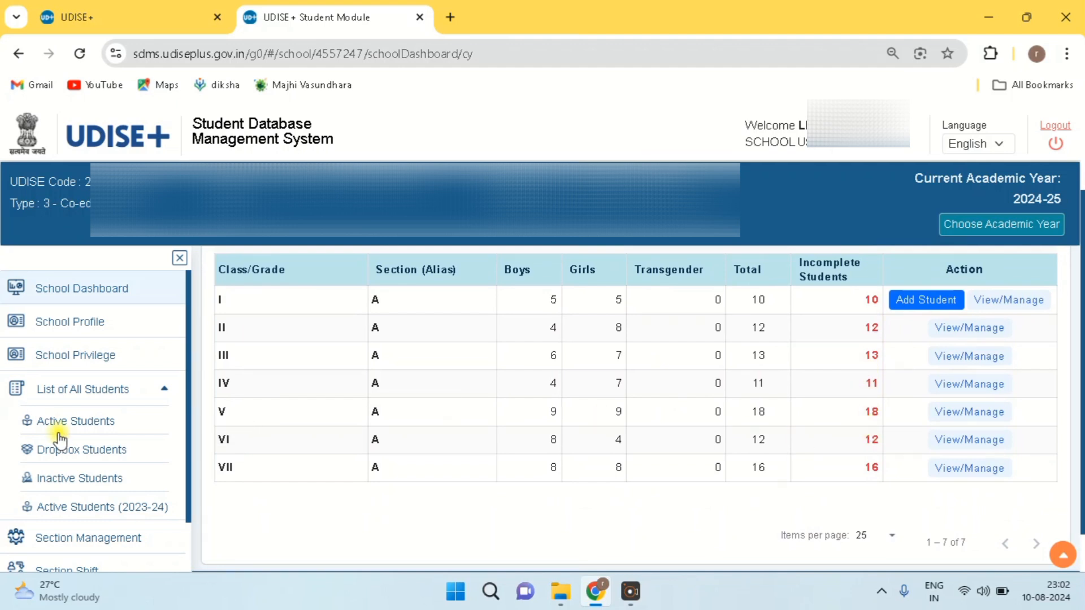
{"action": "scroll", "coordinate": [60, 446], "scroll_direction": "down", "scroll_amount": 3}
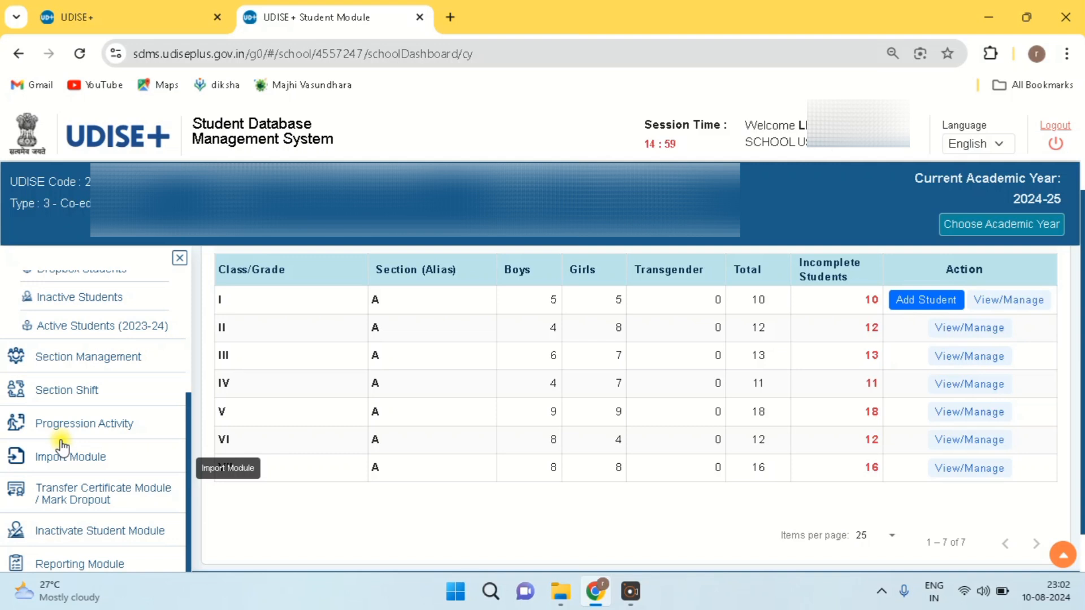
{"action": "scroll", "coordinate": [462, 473], "scroll_direction": "up", "scroll_amount": 3}
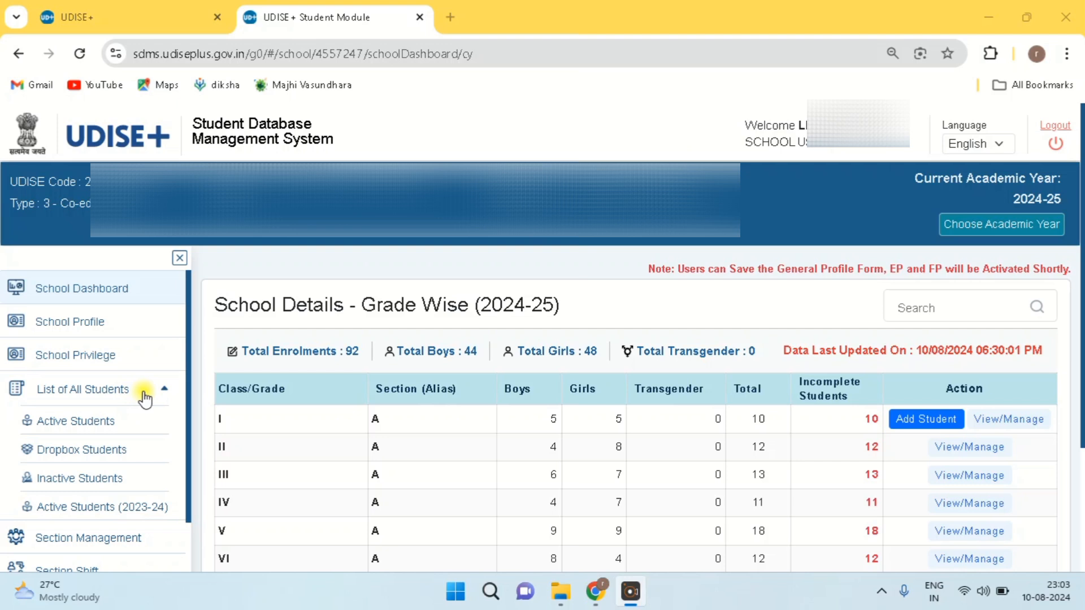
Open the list of active students and check the Aadhaar validation status of the entries.
{"action": "left_click", "coordinate": [90, 425]}
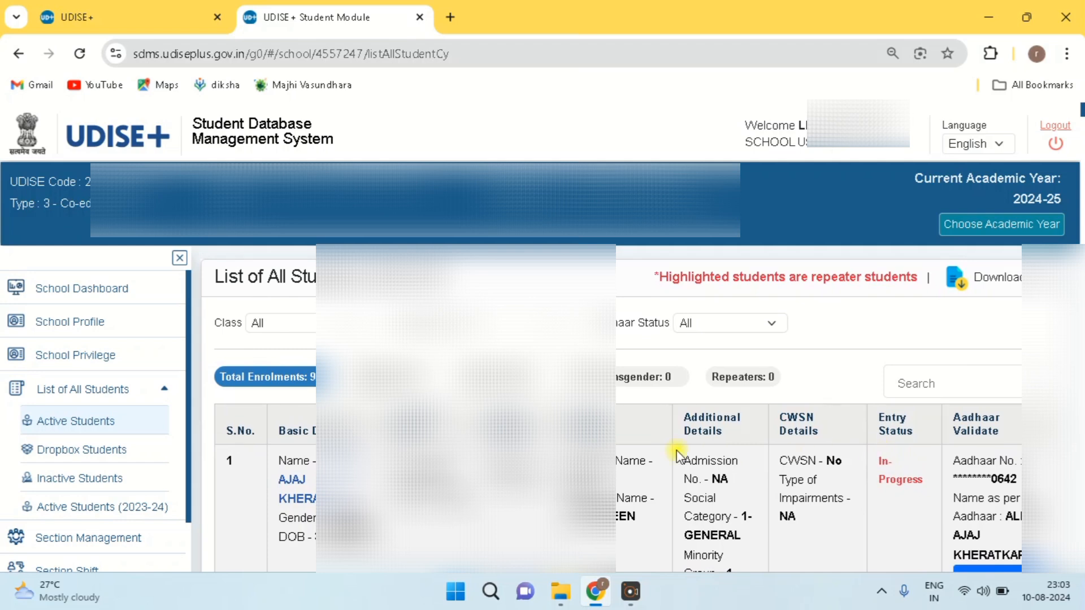
{"action": "scroll", "coordinate": [676, 453], "scroll_direction": "down", "scroll_amount": 15}
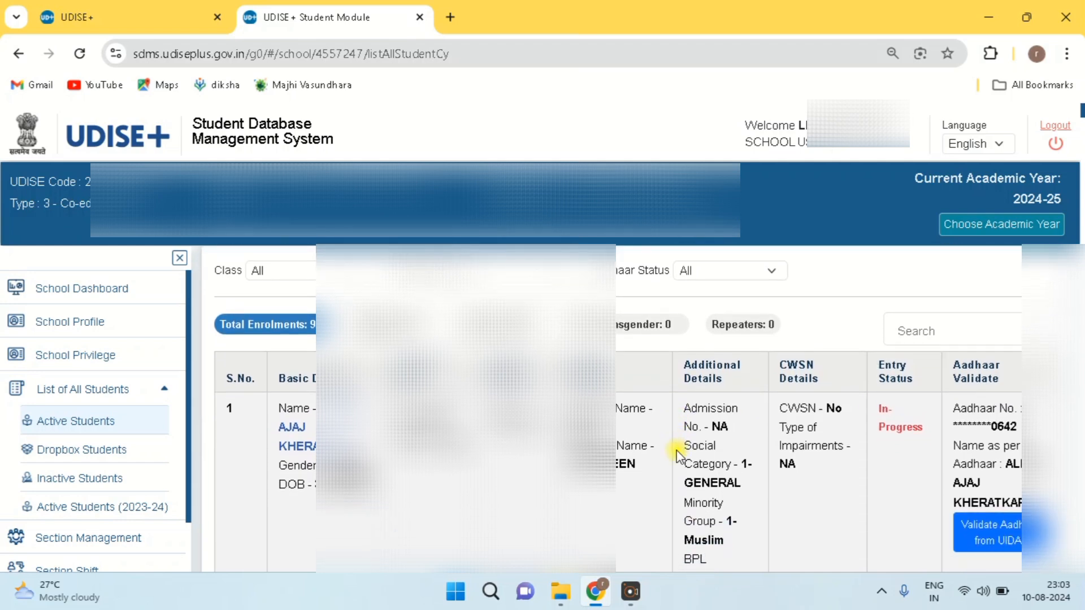
{"action": "scroll", "coordinate": [1015, 438], "scroll_direction": "down", "scroll_amount": 18}
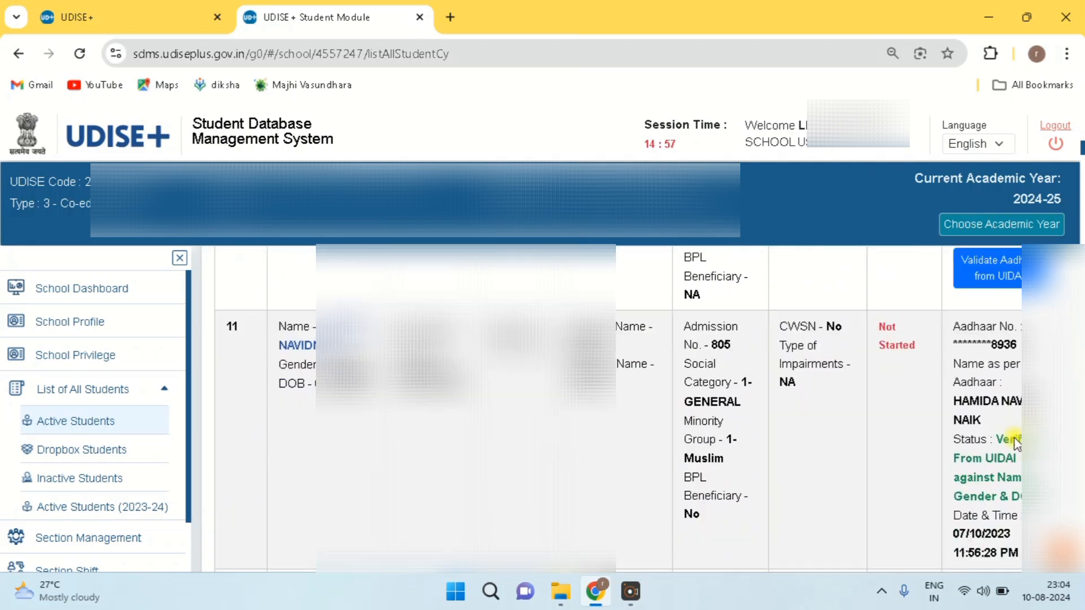
{"action": "scroll", "coordinate": [1015, 441], "scroll_direction": "down", "scroll_amount": 9}
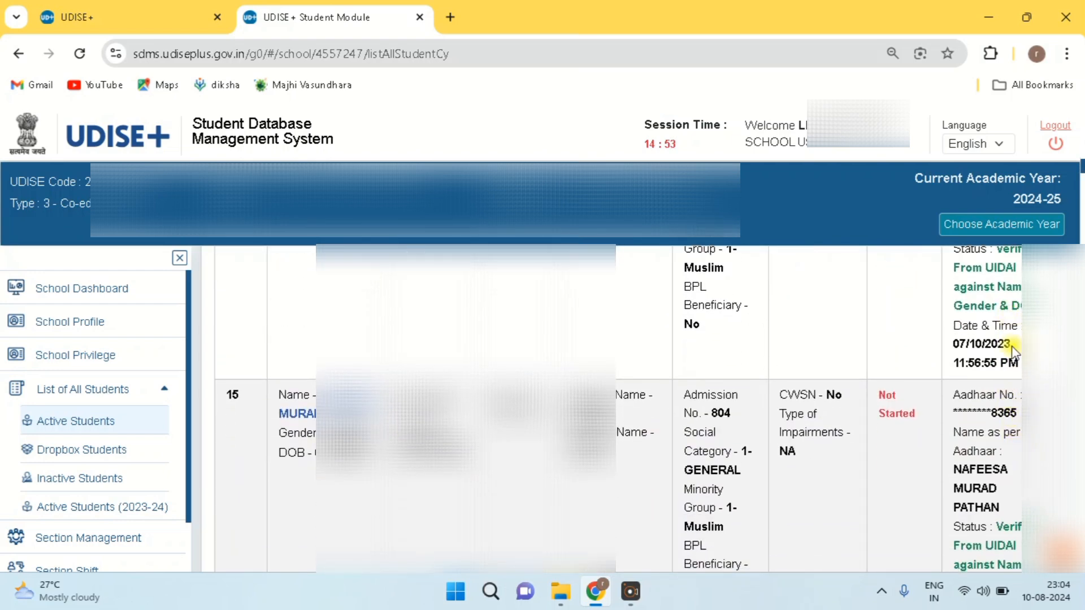
{"action": "scroll", "coordinate": [1012, 346], "scroll_direction": "up", "scroll_amount": 1}
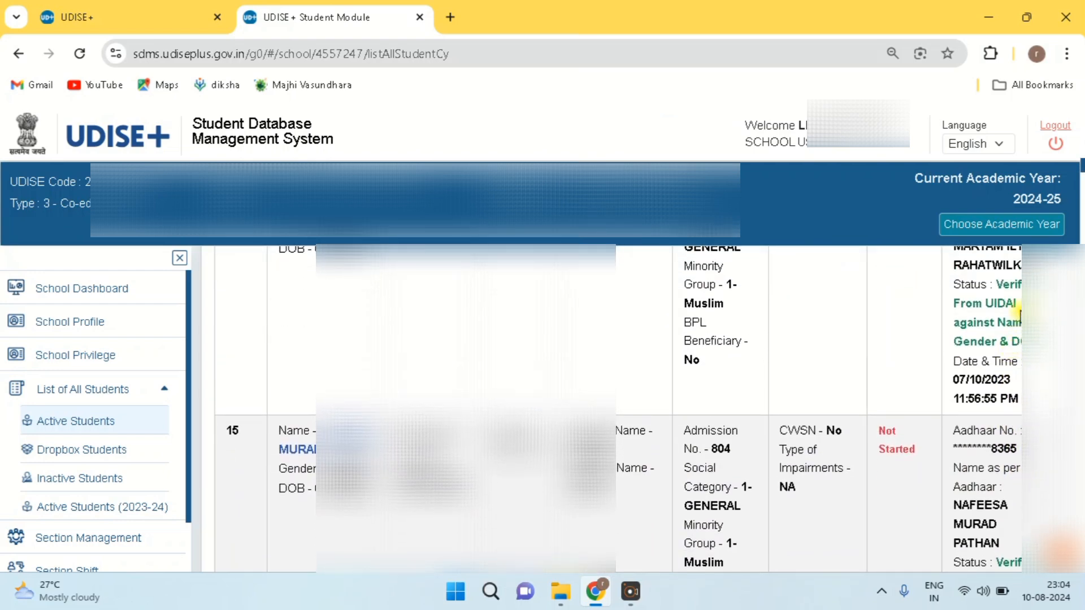
{"action": "scroll", "coordinate": [1020, 314], "scroll_direction": "up", "scroll_amount": 20}
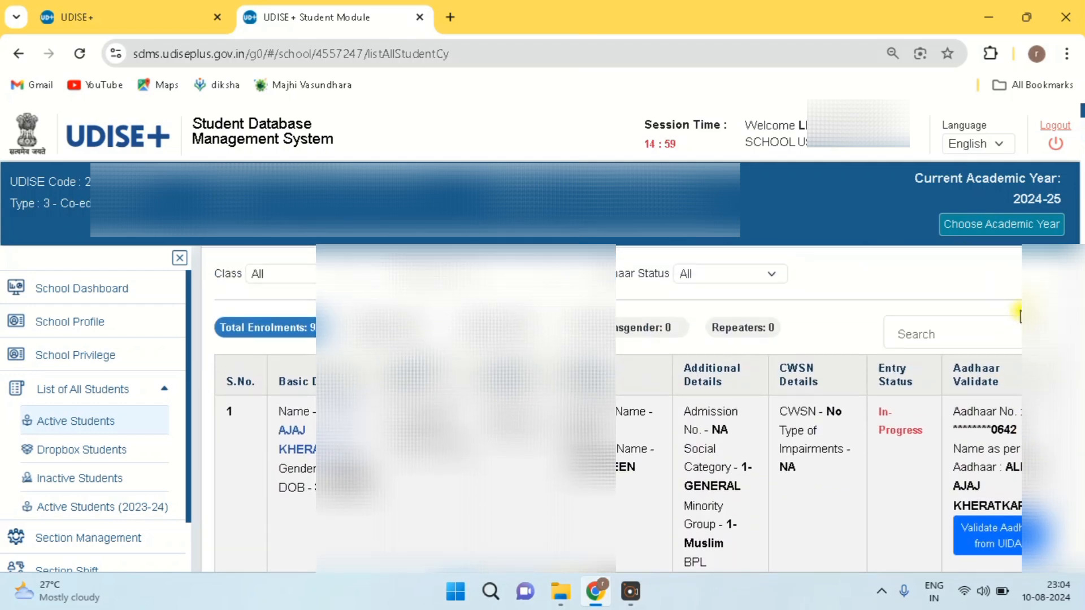
Validate the first listed student's Aadhaar from UIDAI and confirm the request.
{"action": "scroll", "coordinate": [1020, 315], "scroll_direction": "down", "scroll_amount": 4}
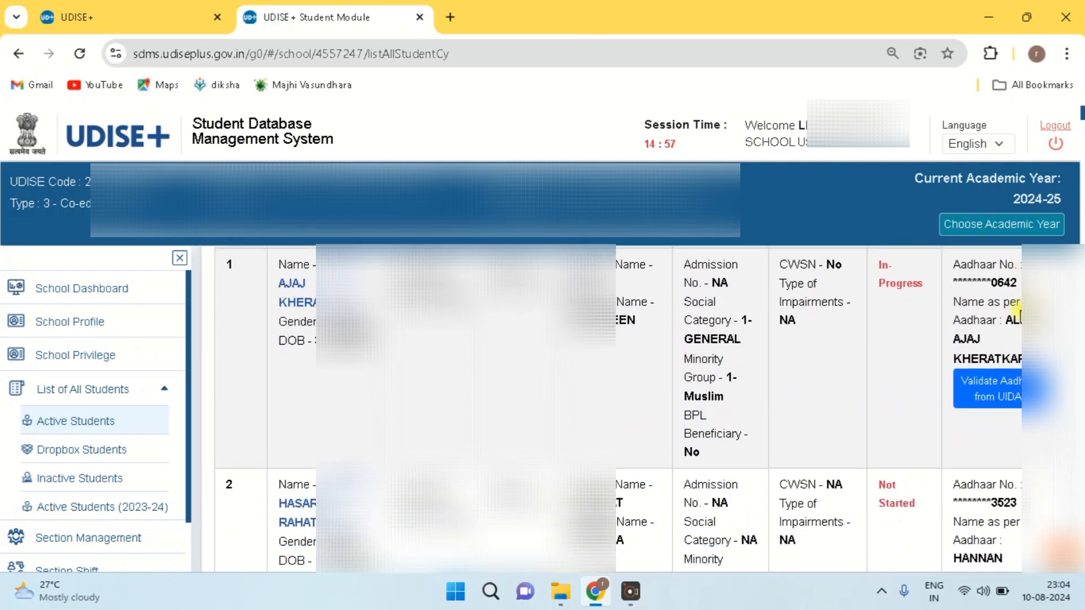
{"action": "left_click", "coordinate": [993, 401]}
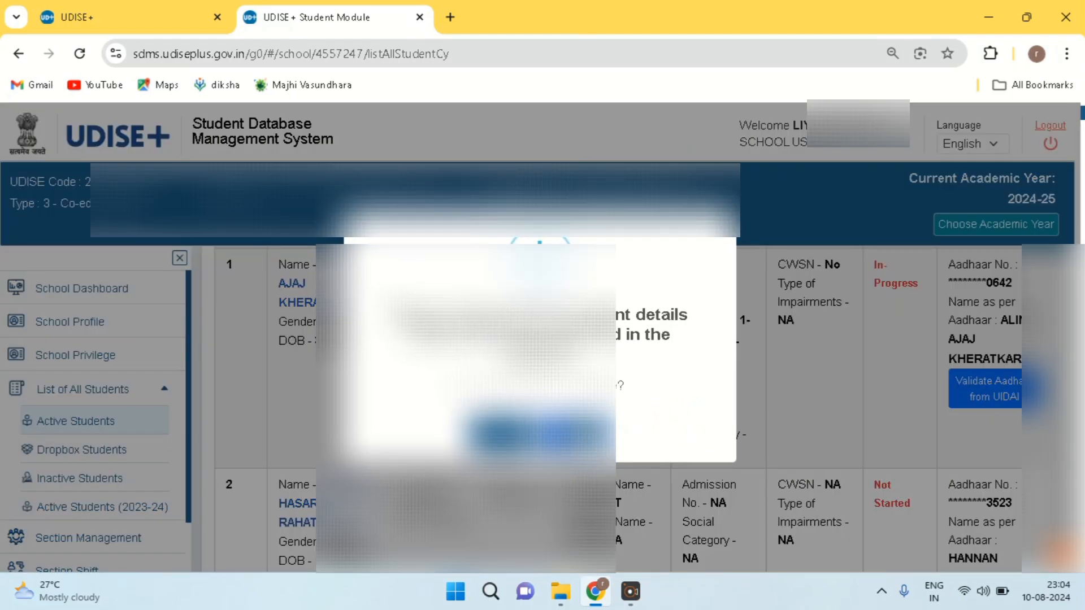
{"action": "left_click", "coordinate": [585, 433]}
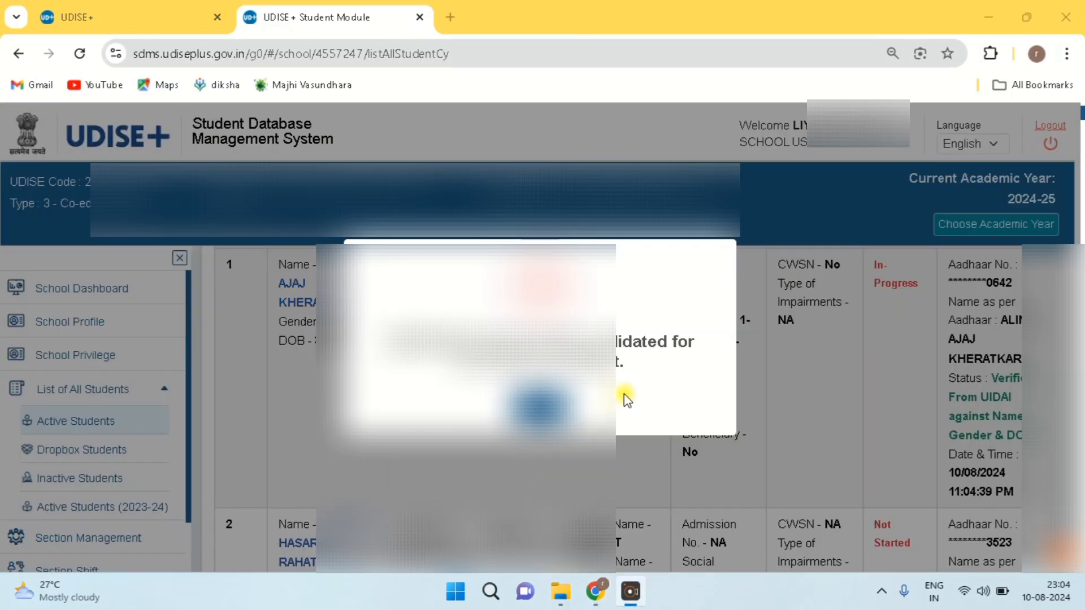
{"action": "left_click", "coordinate": [539, 408]}
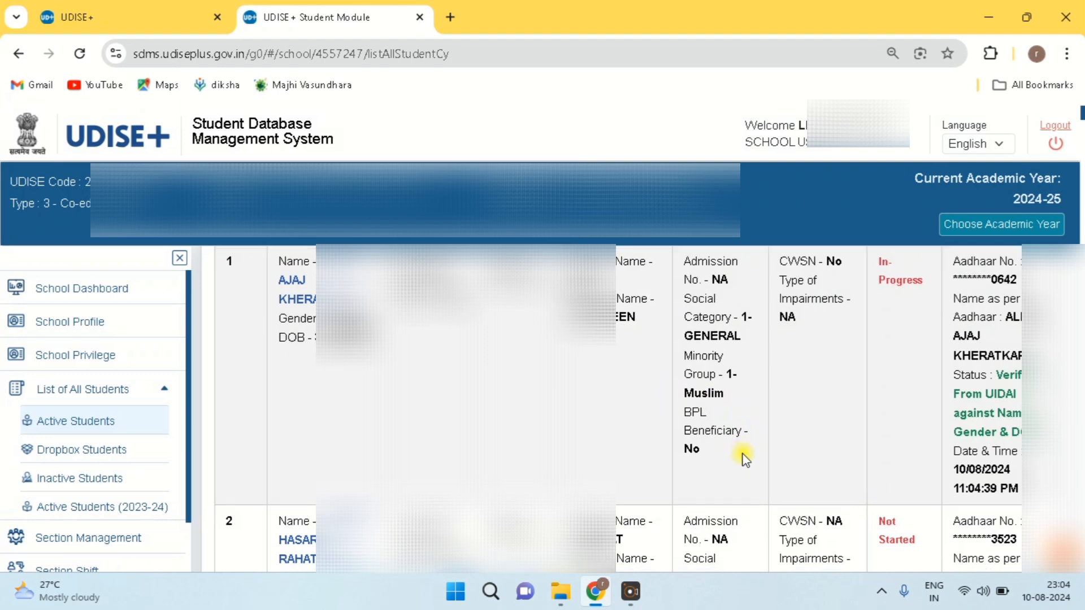
Compare the first student's Aadhaar verification status with the following students in the active list.
{"action": "scroll", "coordinate": [742, 455], "scroll_direction": "down", "scroll_amount": 1}
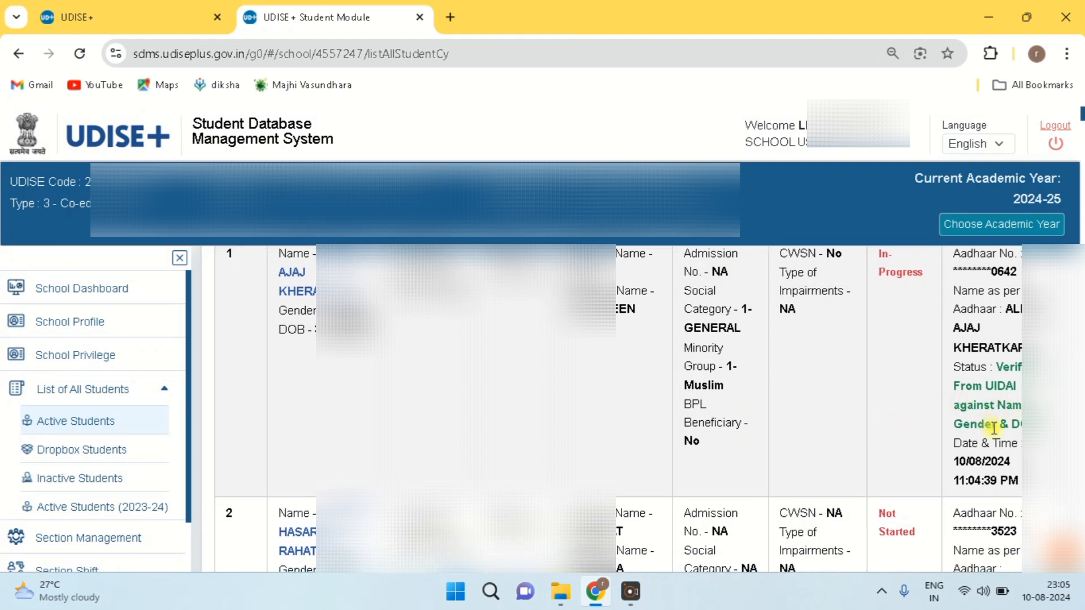
{"action": "scroll", "coordinate": [994, 428], "scroll_direction": "down", "scroll_amount": 3}
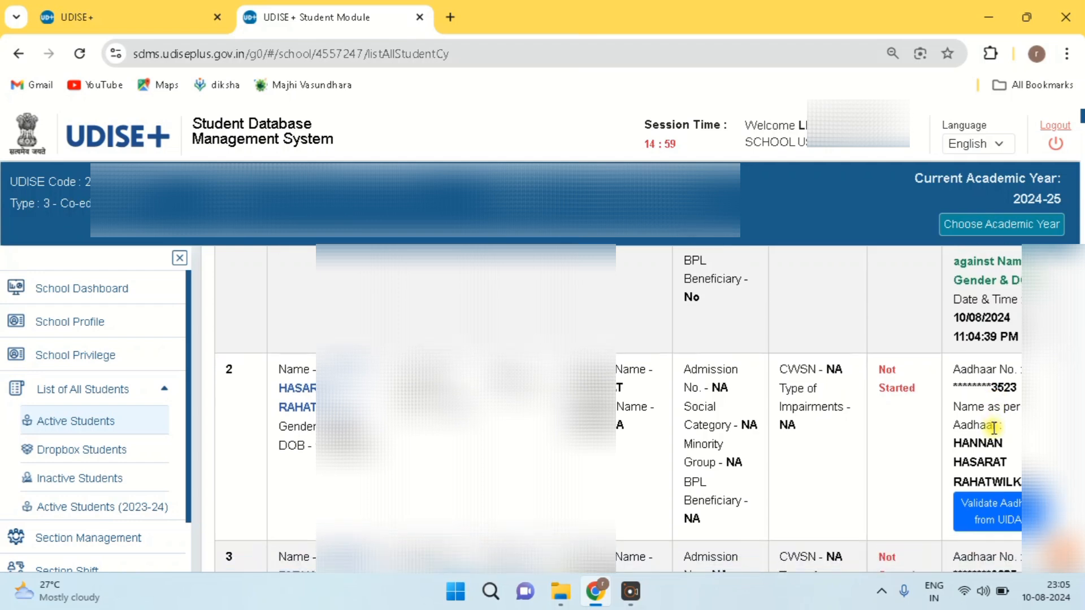
{"action": "scroll", "coordinate": [993, 428], "scroll_direction": "down", "scroll_amount": 2}
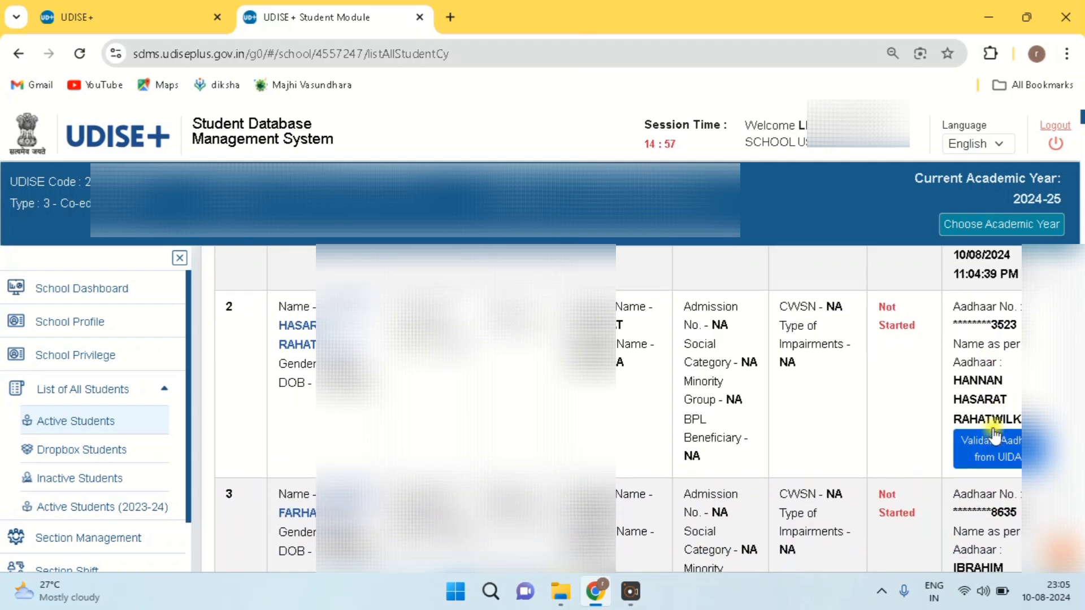
{"action": "scroll", "coordinate": [994, 432], "scroll_direction": "up", "scroll_amount": 7}
{"action": "scroll", "coordinate": [988, 429], "scroll_direction": "down", "scroll_amount": 2}
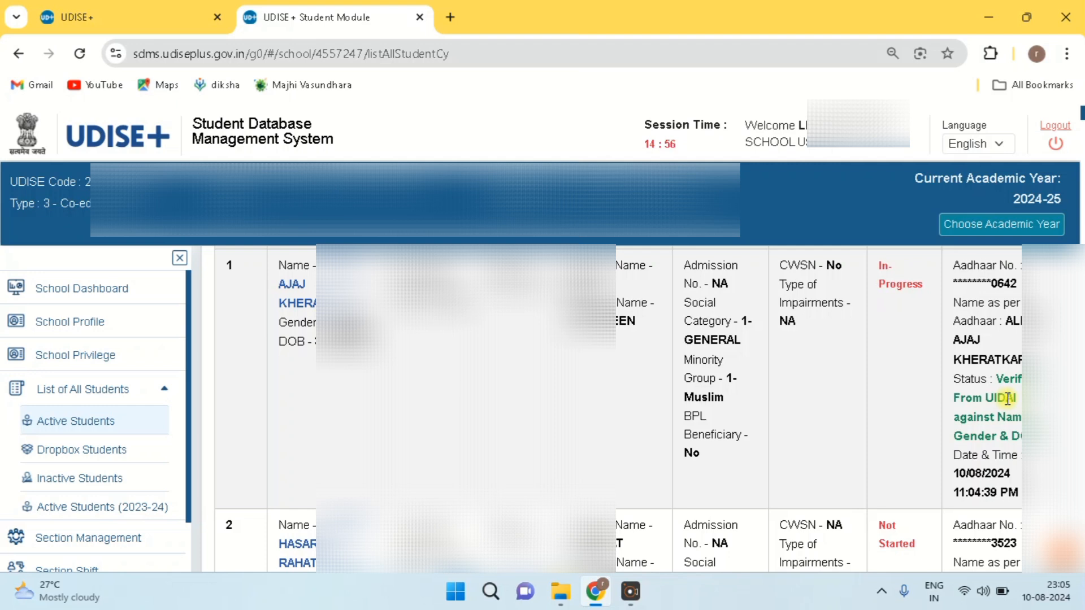
{"action": "scroll", "coordinate": [1007, 399], "scroll_direction": "down", "scroll_amount": 1}
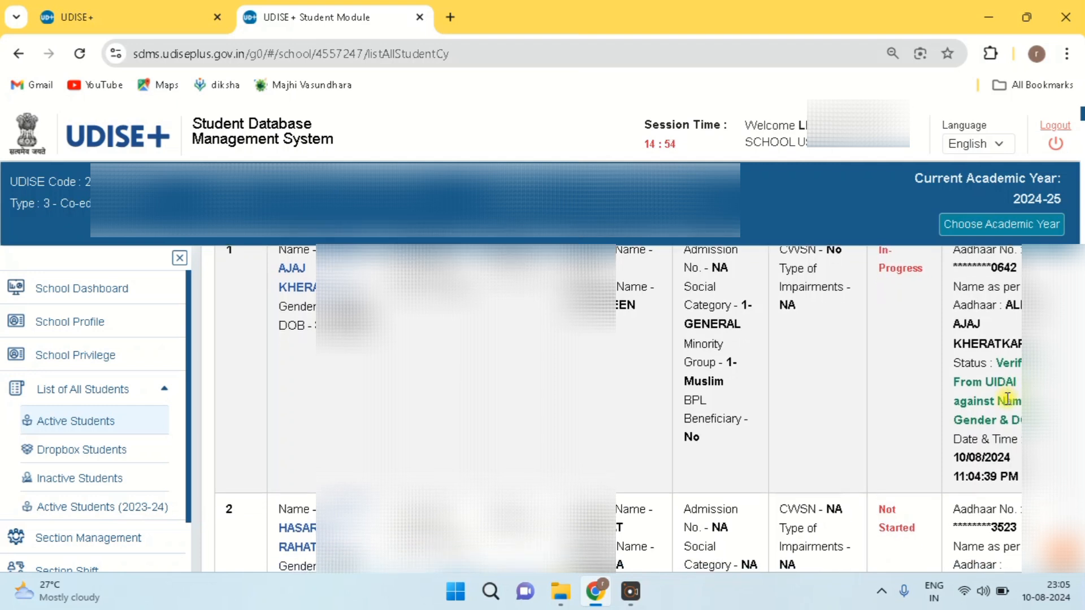
{"action": "scroll", "coordinate": [965, 437], "scroll_direction": "up", "scroll_amount": 1}
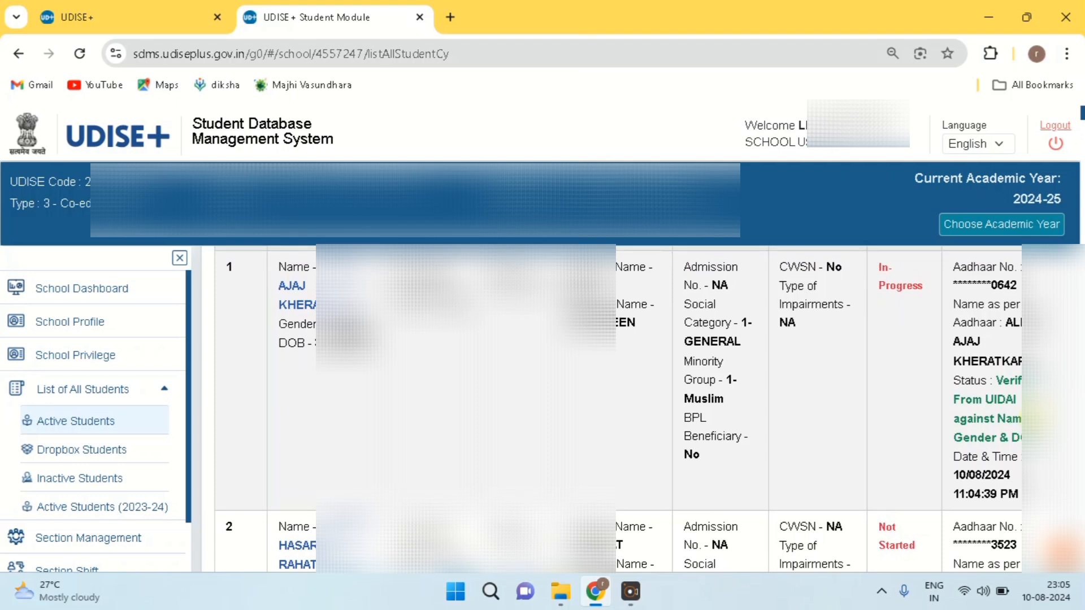